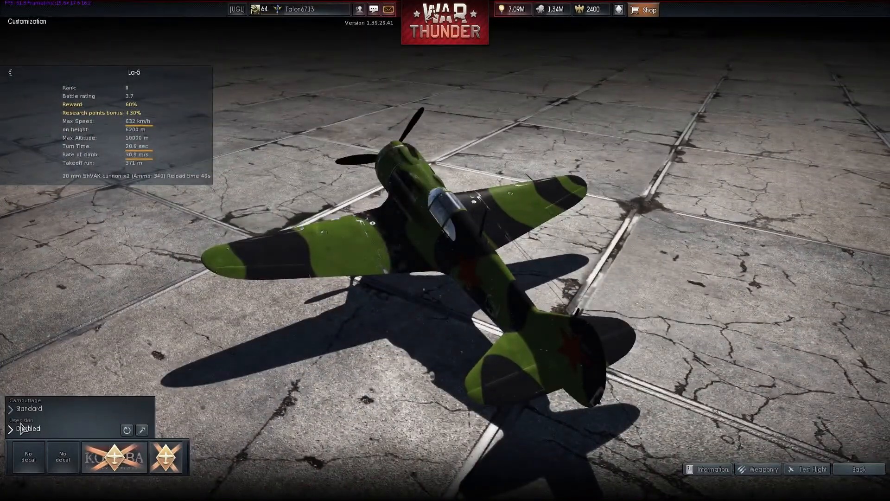
Apply the user skin template_la-5_type37_early to the La-5 and view the aircraft from the front.
{"action": "left_click", "coordinate": [24, 428]}
{"action": "left_click", "coordinate": [37, 437]}
{"action": "left_click_drag", "start_coordinate": [181, 265], "coordinate": [500, 265]}
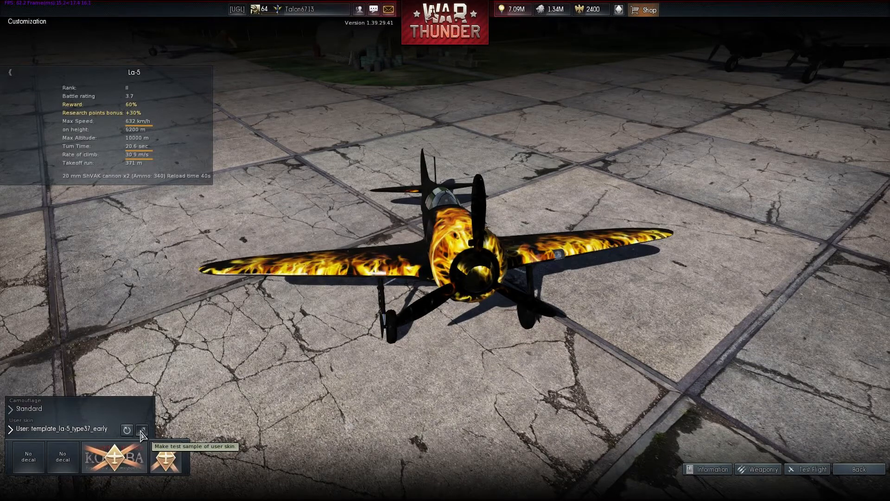
Reopen the La-5's customization from the hangar and create a test sample of its user skin.
{"action": "left_click", "coordinate": [849, 470]}
{"action": "left_click", "coordinate": [357, 473]}
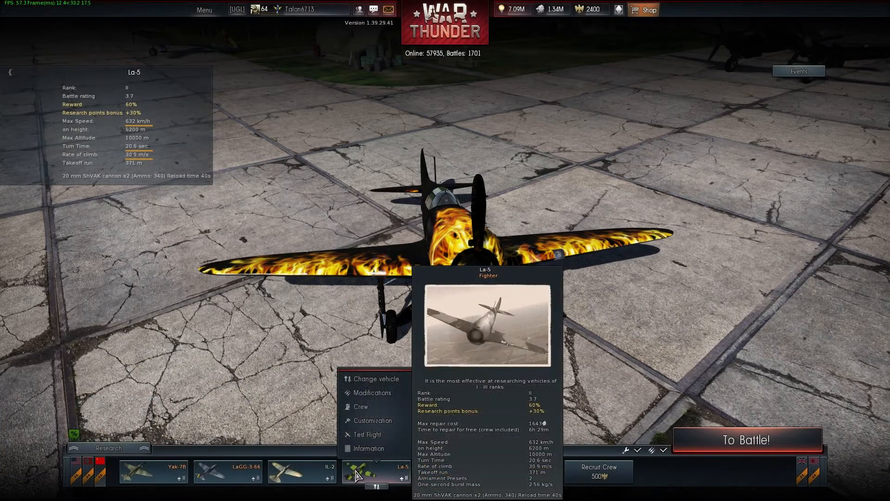
{"action": "left_click", "coordinate": [370, 421]}
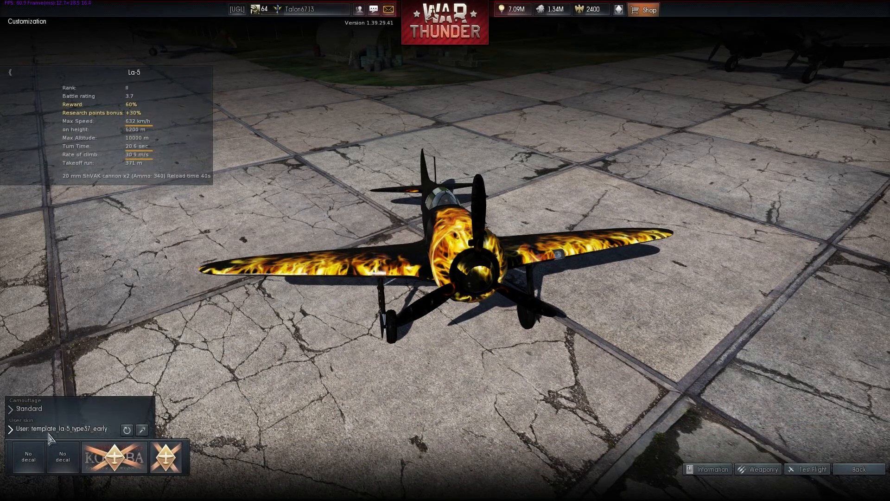
{"action": "left_click", "coordinate": [141, 431]}
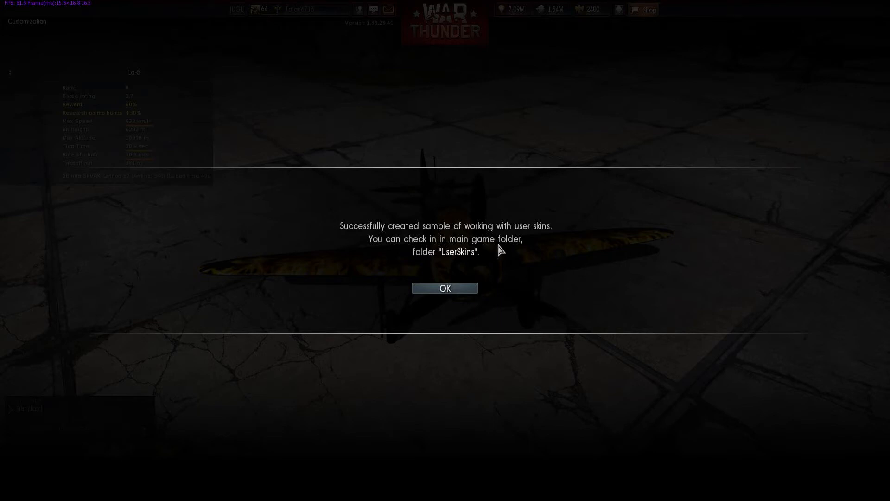
{"action": "left_click", "coordinate": [446, 290]}
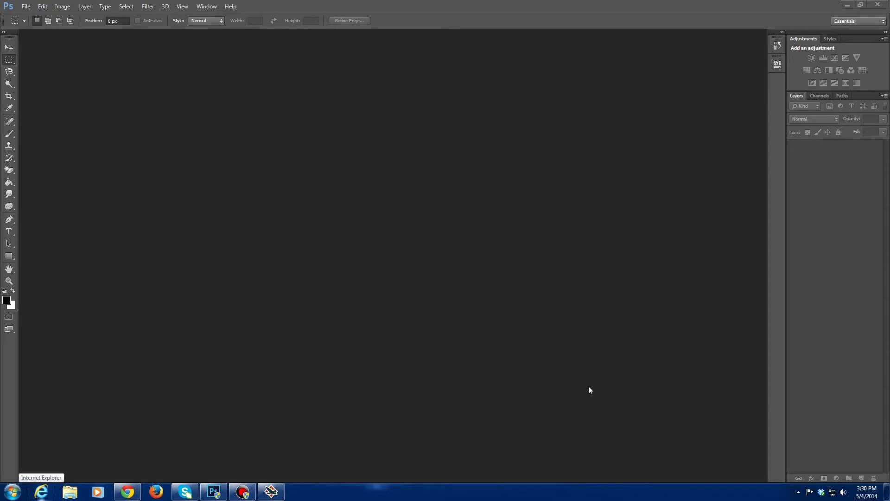
In Photoshop, start opening a file and browse to the Steam folder in Program Files (x86) on Local Disk (C:).
{"action": "left_click", "coordinate": [26, 6]}
{"action": "left_click", "coordinate": [34, 25]}
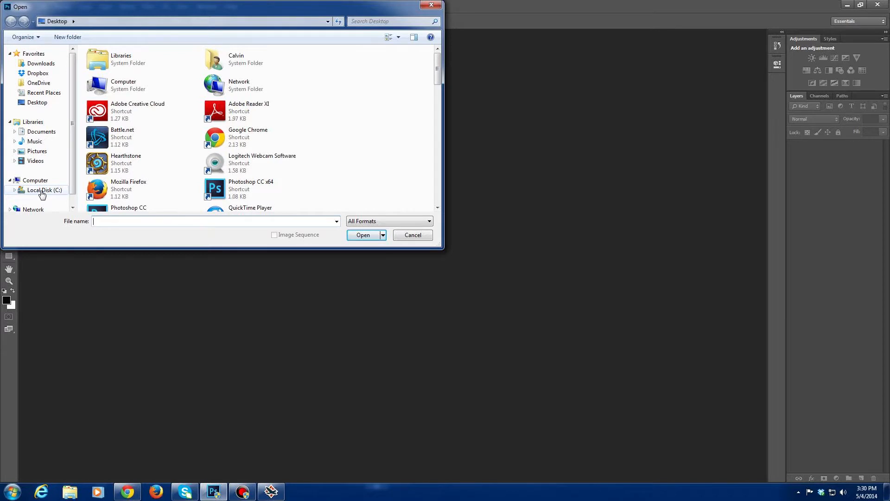
{"action": "left_click", "coordinate": [42, 191]}
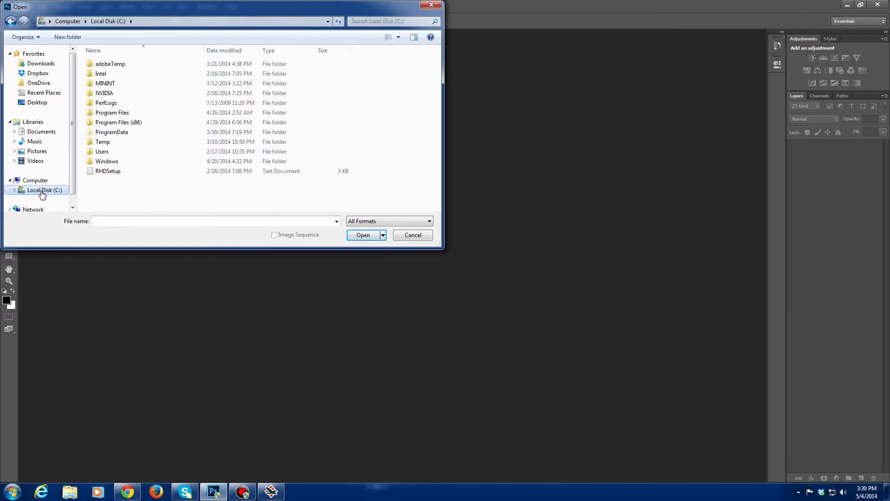
{"action": "double_click", "coordinate": [120, 124]}
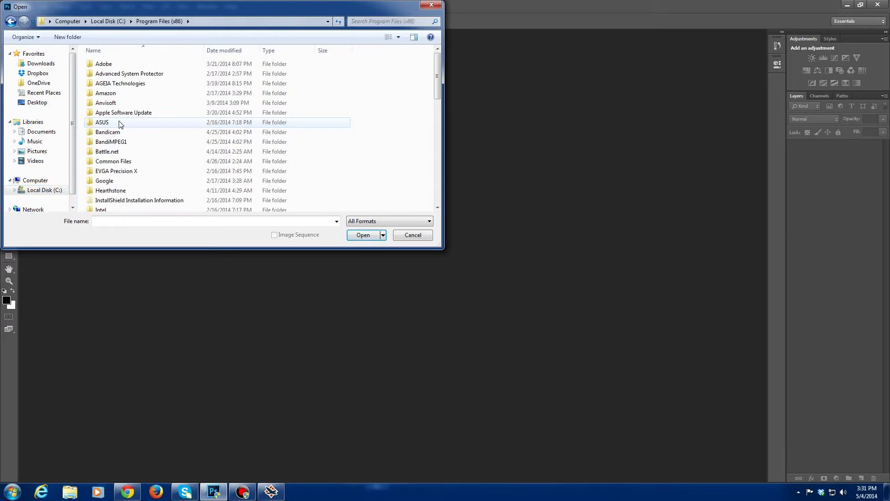
{"action": "scroll", "coordinate": [137, 185], "scroll_direction": "down", "scroll_amount": 1}
{"action": "scroll", "coordinate": [137, 186], "scroll_direction": "down", "scroll_amount": 8}
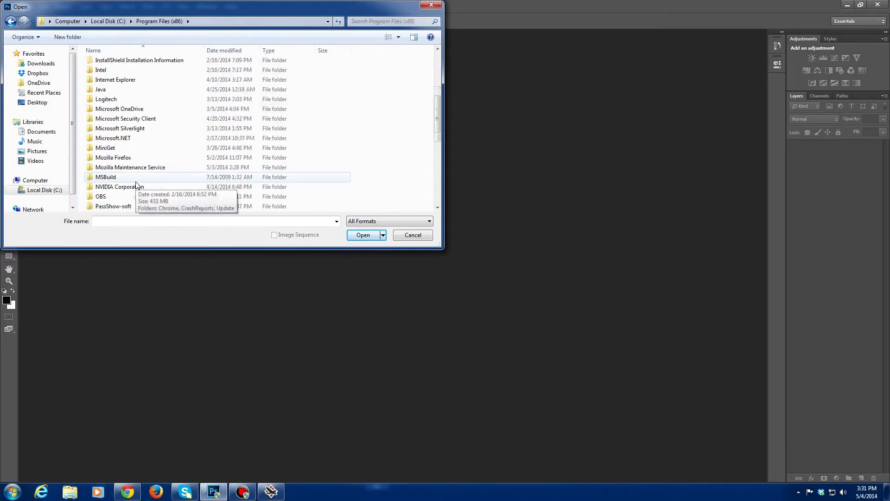
{"action": "double_click", "coordinate": [116, 197]}
Browse through SteamApps, common and War Thunder to the UserSkins folder.
{"action": "scroll", "coordinate": [130, 144], "scroll_direction": "down", "scroll_amount": 2}
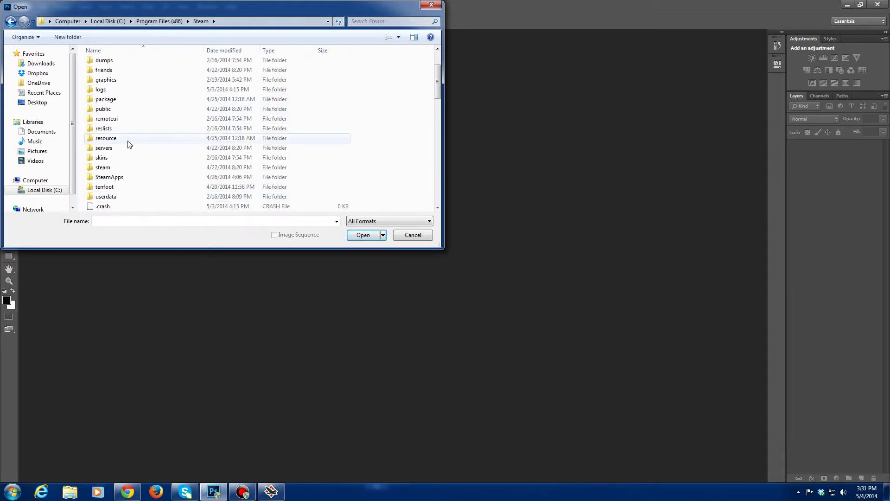
{"action": "double_click", "coordinate": [120, 179]}
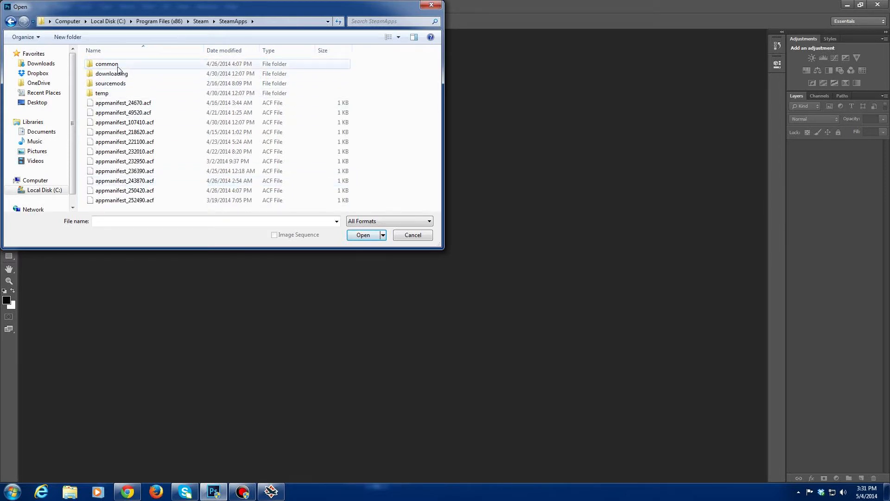
{"action": "double_click", "coordinate": [119, 66]}
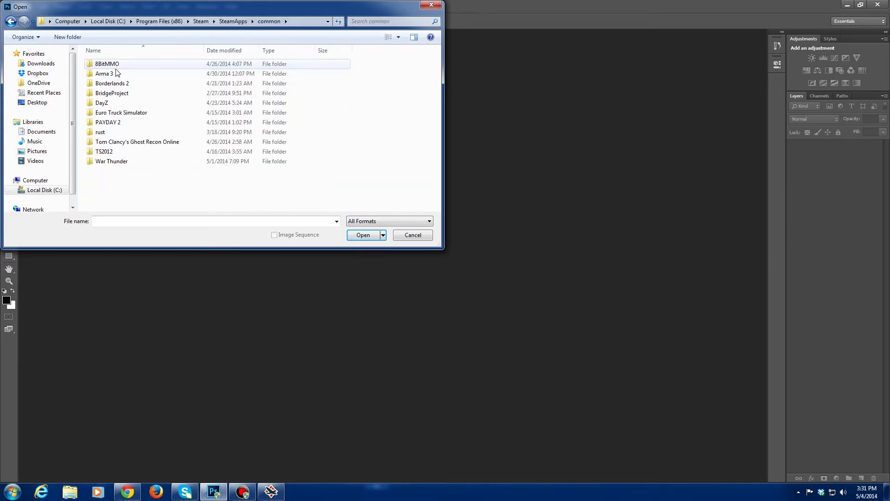
{"action": "double_click", "coordinate": [125, 163]}
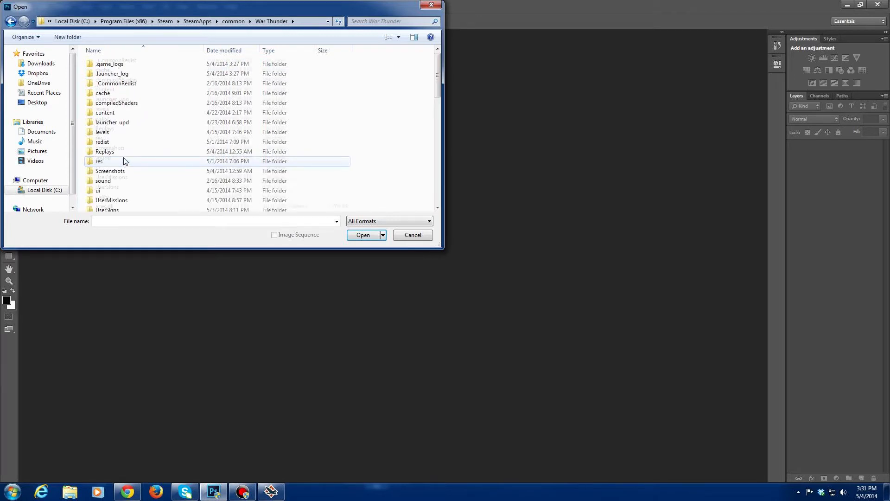
{"action": "scroll", "coordinate": [121, 157], "scroll_direction": "down", "scroll_amount": 2}
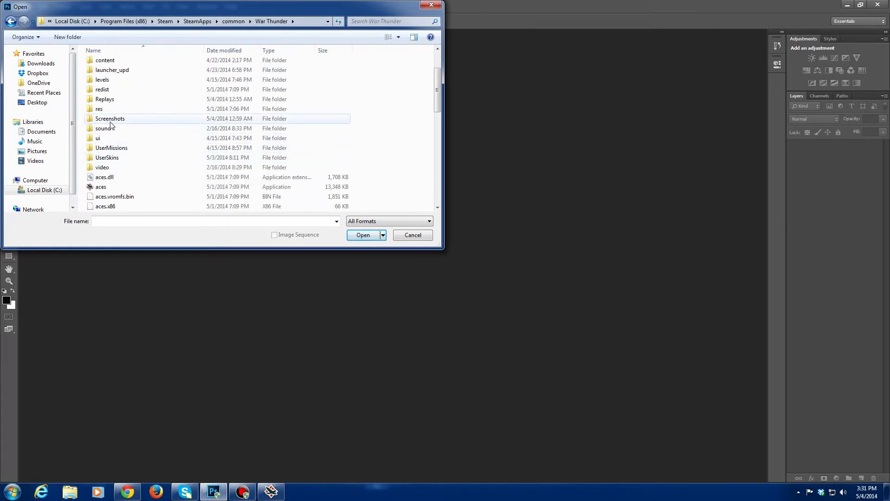
{"action": "double_click", "coordinate": [108, 159]}
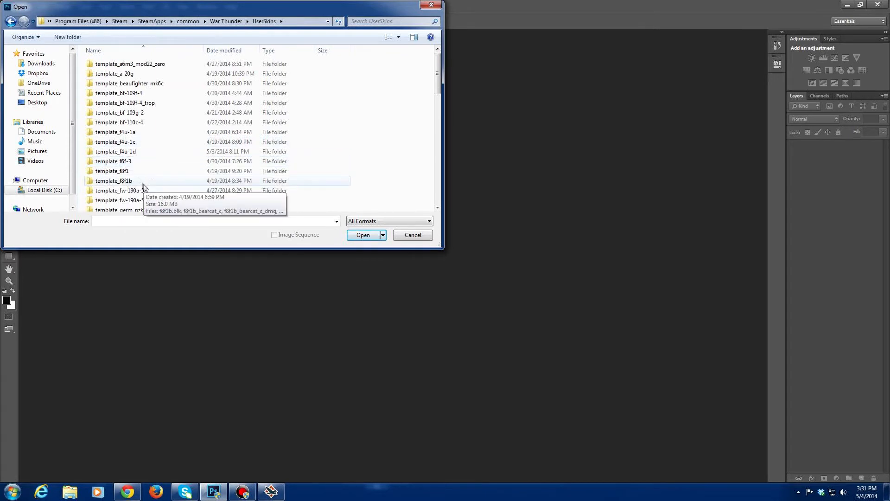
Open the la_5_type_37_early_c texture from the template_la-5_type37_early folder and dock its window as a tab.
{"action": "scroll", "coordinate": [124, 152], "scroll_direction": "down", "scroll_amount": 1}
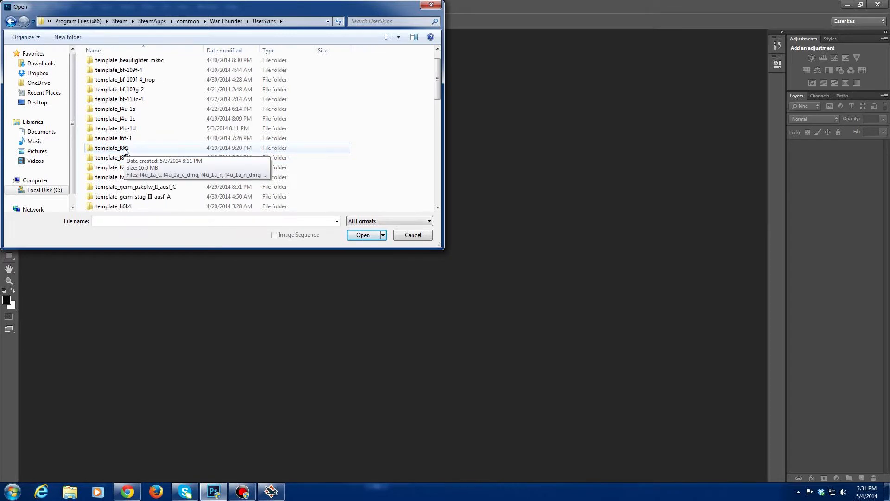
{"action": "scroll", "coordinate": [124, 152], "scroll_direction": "down", "scroll_amount": 1}
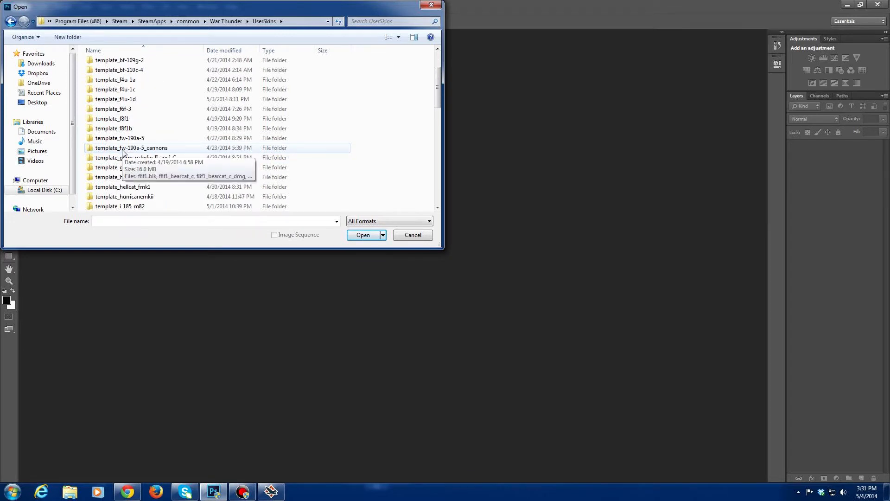
{"action": "scroll", "coordinate": [124, 153], "scroll_direction": "down", "scroll_amount": 1}
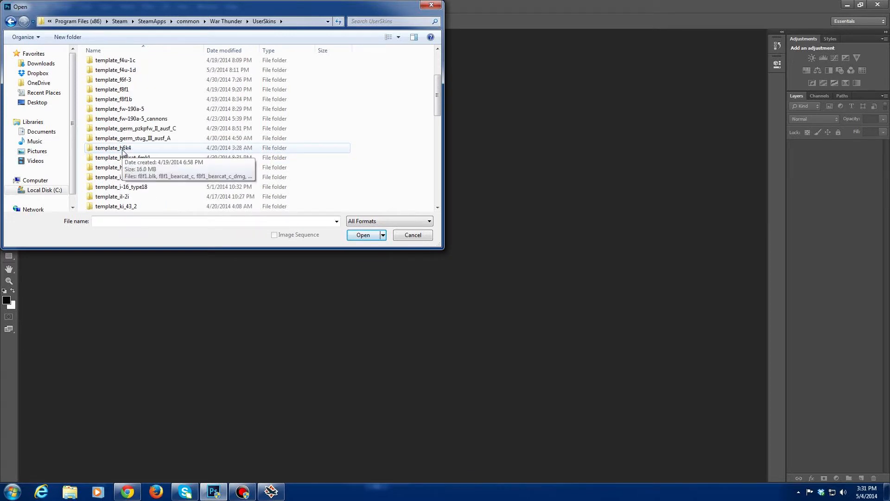
{"action": "scroll", "coordinate": [124, 152], "scroll_direction": "down", "scroll_amount": 1}
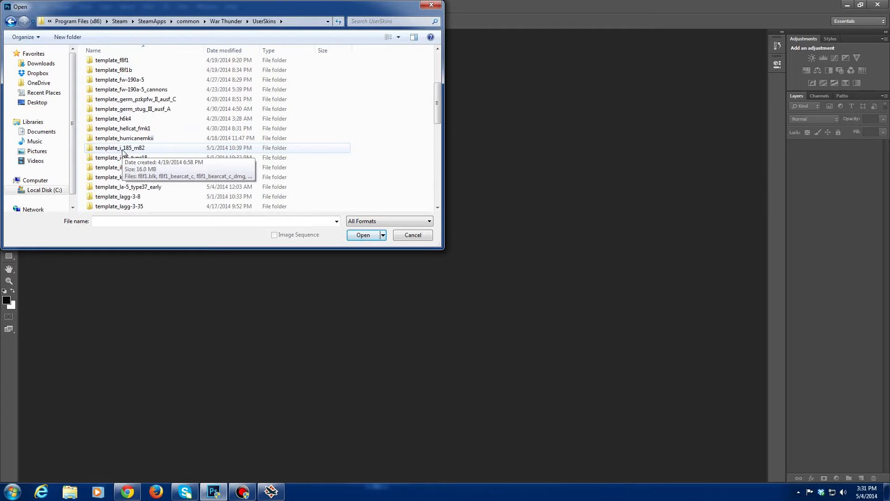
{"action": "double_click", "coordinate": [127, 187]}
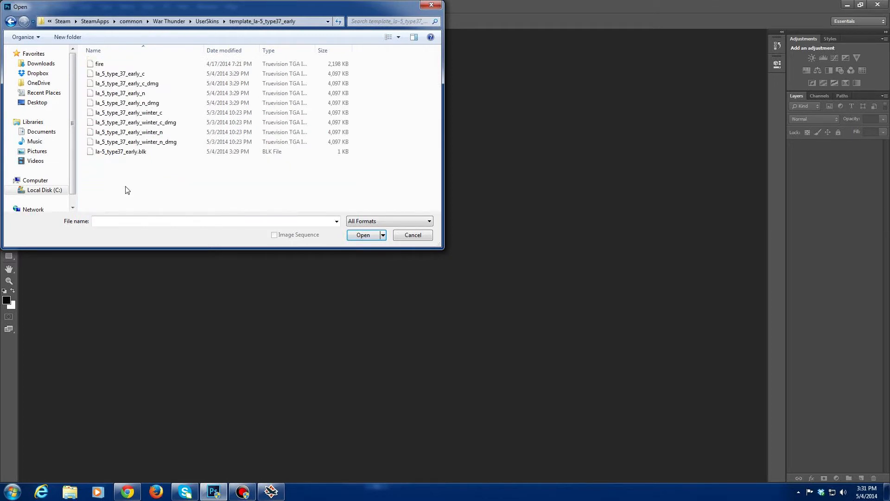
{"action": "double_click", "coordinate": [130, 74]}
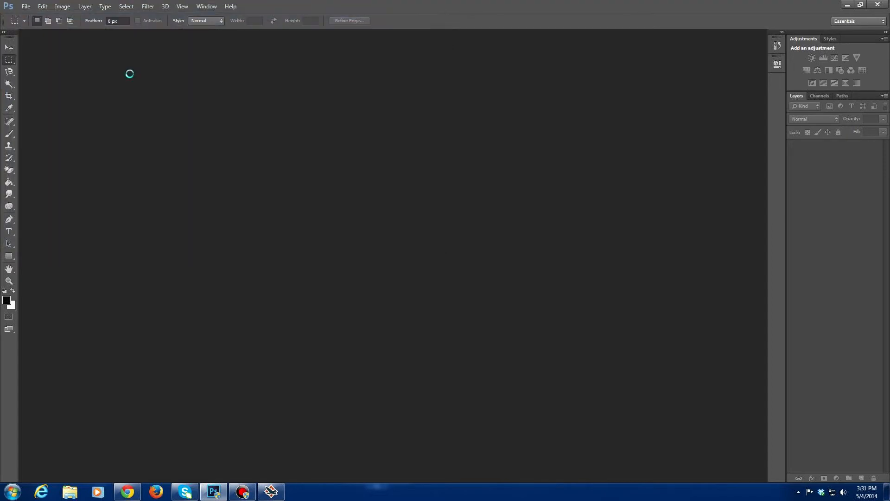
{"action": "left_click_drag", "start_coordinate": [129, 35], "coordinate": [307, 36]}
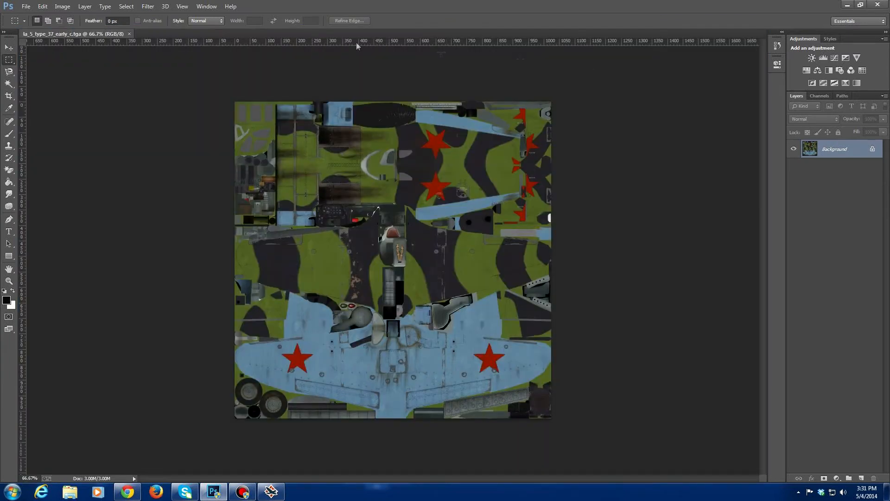
Duplicate the Background layer as "Background copy" and add a new empty layer above it.
{"action": "right_click", "coordinate": [836, 153]}
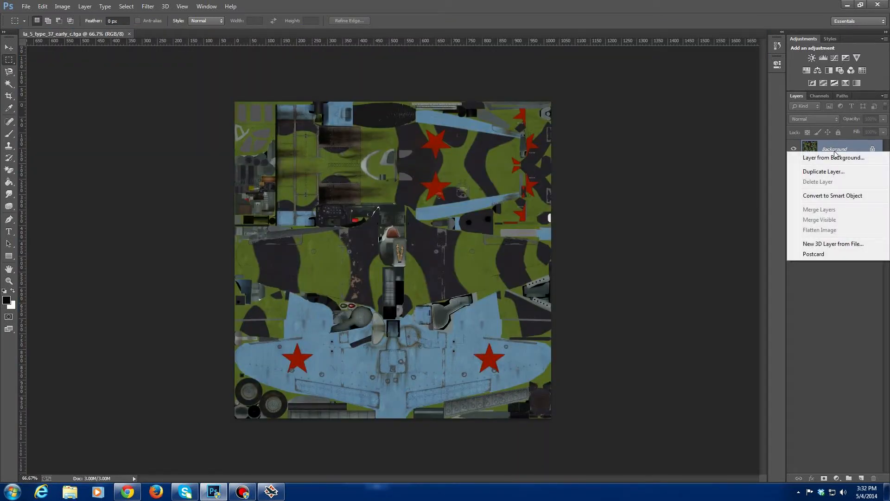
{"action": "left_click", "coordinate": [821, 172]}
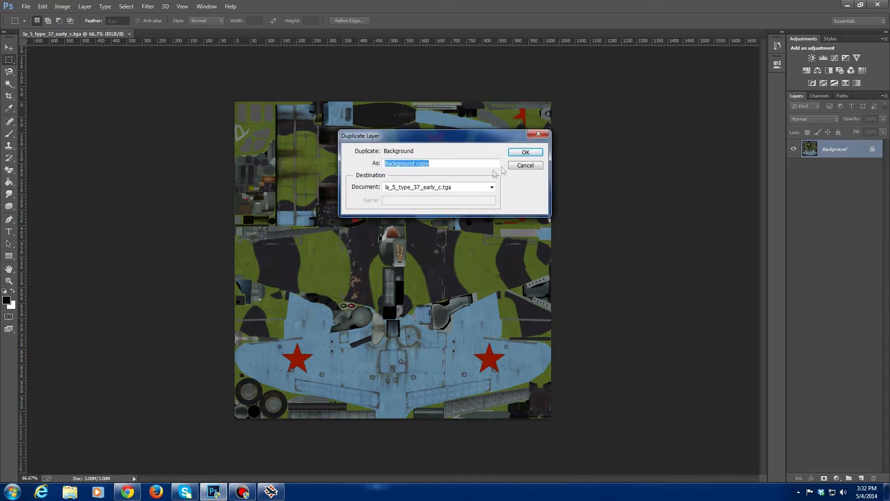
{"action": "left_click", "coordinate": [527, 153]}
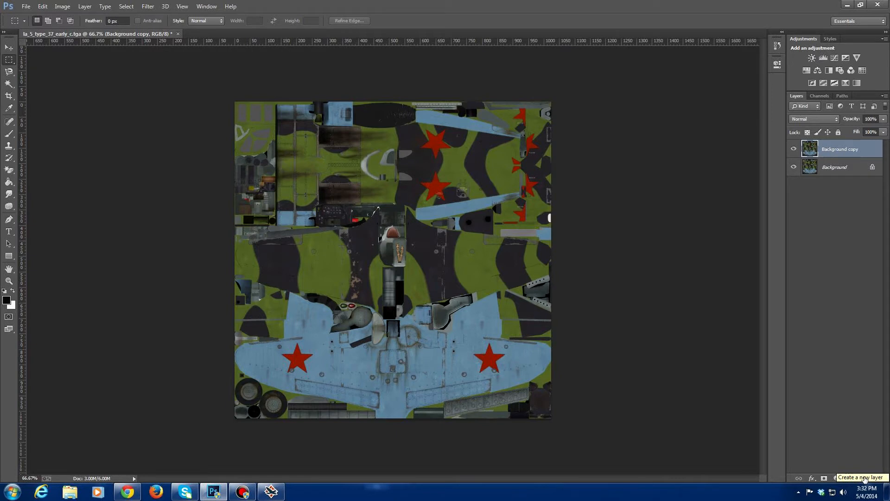
{"action": "left_click", "coordinate": [864, 478]}
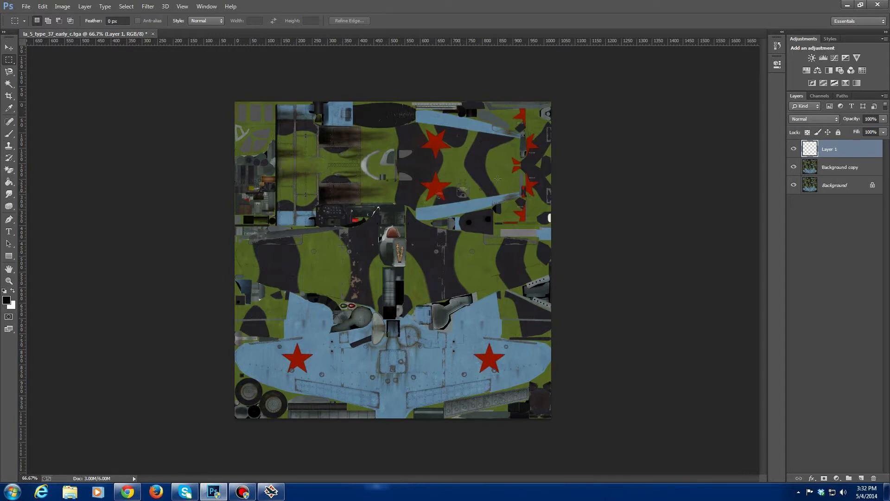
Fill the new empty layer with black using the Paint Bucket and set its opacity to 55%.
{"action": "left_click_drag", "start_coordinate": [227, 186], "coordinate": [342, 271]}
{"action": "left_click", "coordinate": [133, 152]}
{"action": "left_click", "coordinate": [7, 183]}
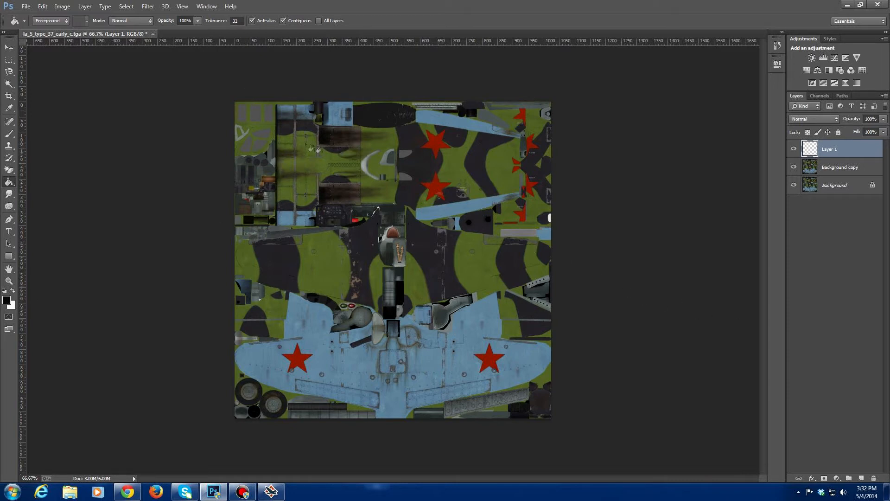
{"action": "left_click", "coordinate": [349, 210]}
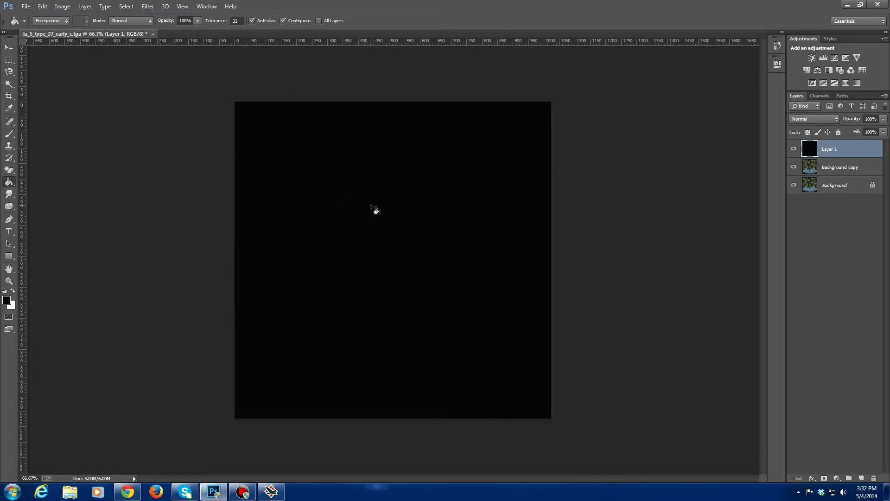
{"action": "left_click", "coordinate": [883, 119]}
{"action": "left_click_drag", "start_coordinate": [884, 130], "coordinate": [862, 134]}
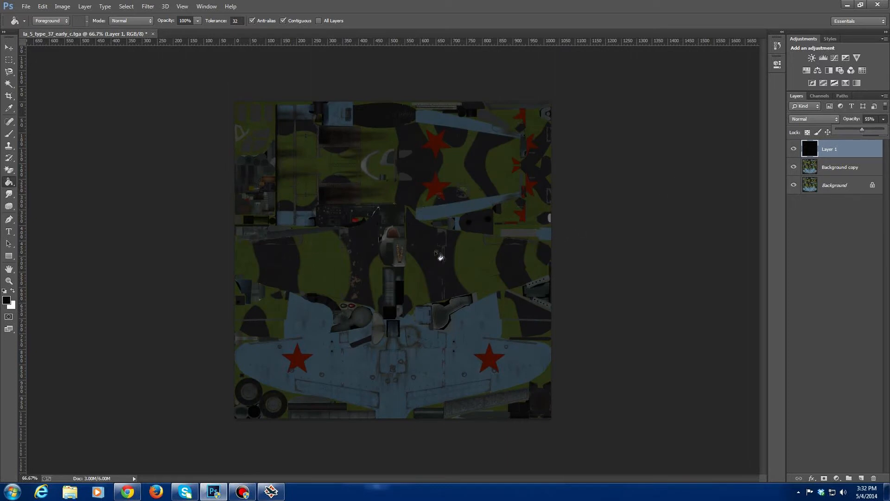
Open the 500_BLUE_FLAME image from the Pictures library and dock its window as a tab beside the texture.
{"action": "left_click", "coordinate": [24, 7]}
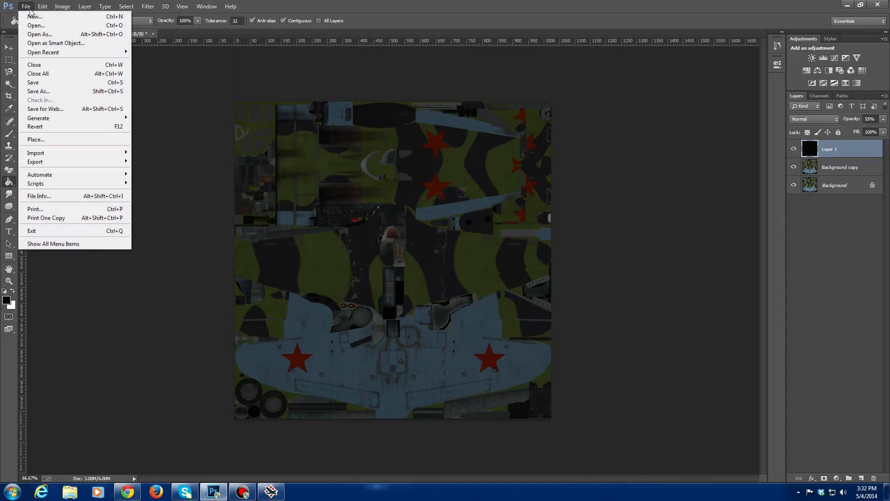
{"action": "left_click", "coordinate": [32, 25]}
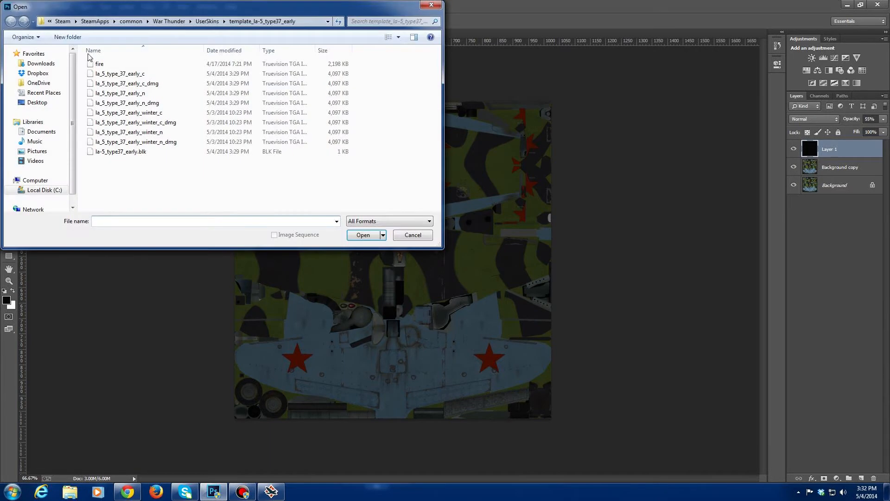
{"action": "left_click", "coordinate": [37, 152]}
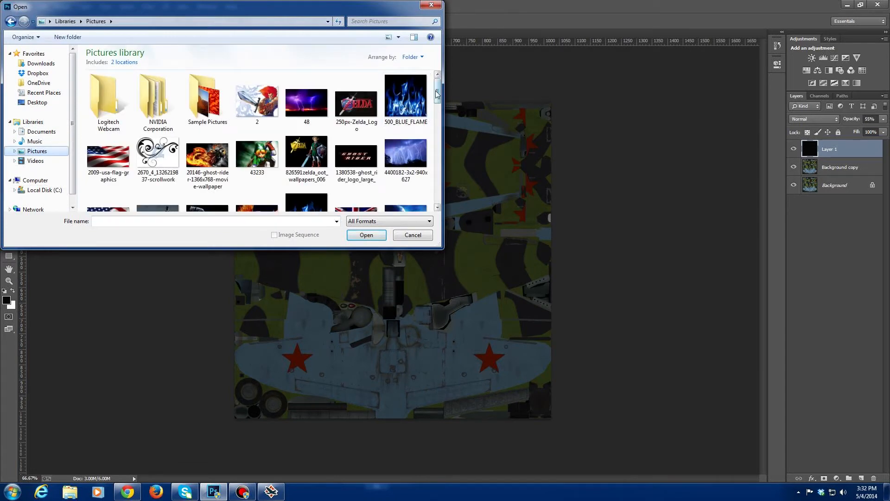
{"action": "left_click", "coordinate": [406, 99]}
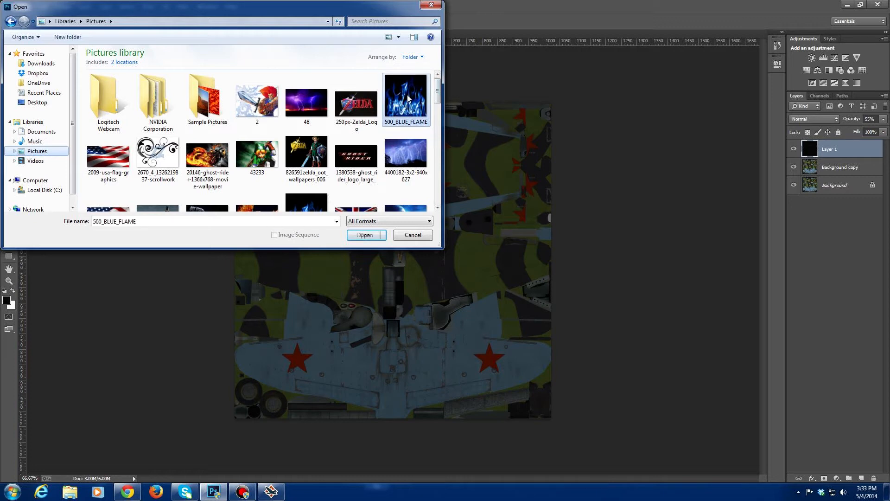
{"action": "left_click", "coordinate": [362, 235]}
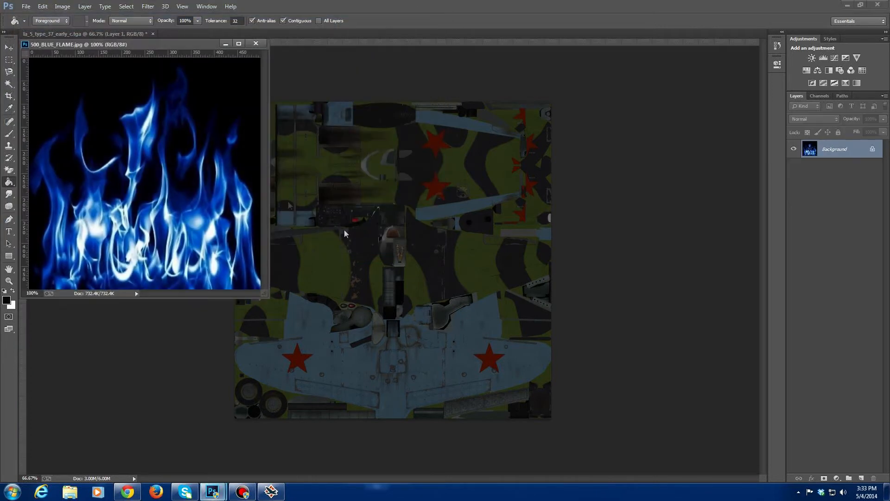
{"action": "left_click_drag", "start_coordinate": [154, 43], "coordinate": [302, 35]}
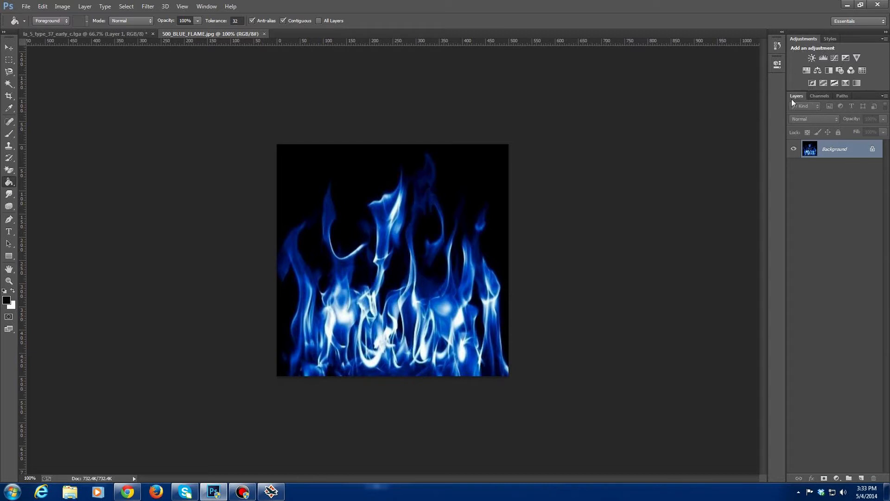
Load the flame image's RGB channel as a selection, copy it, and paste the flames into the la_5_type_37_early_c texture.
{"action": "left_click", "coordinate": [819, 96]}
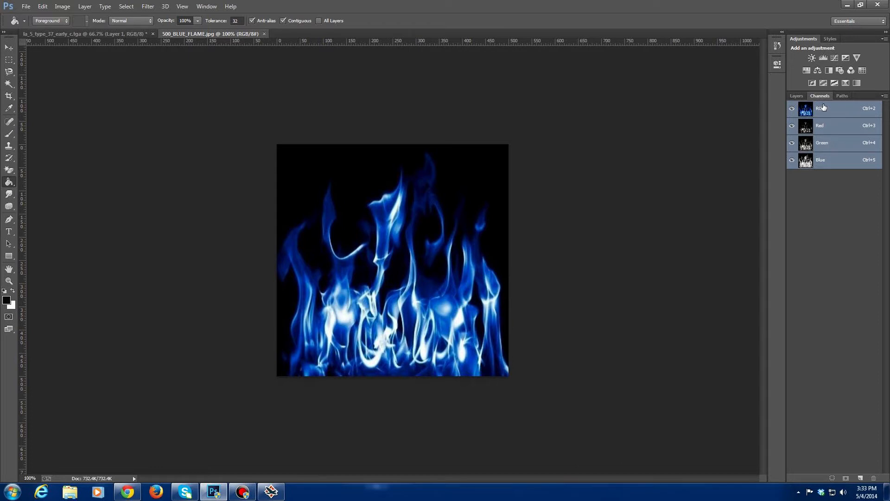
{"action": "left_click_drag", "start_coordinate": [823, 107], "coordinate": [820, 110]}
{"action": "left_click", "coordinate": [823, 110], "text": "ctrl"}
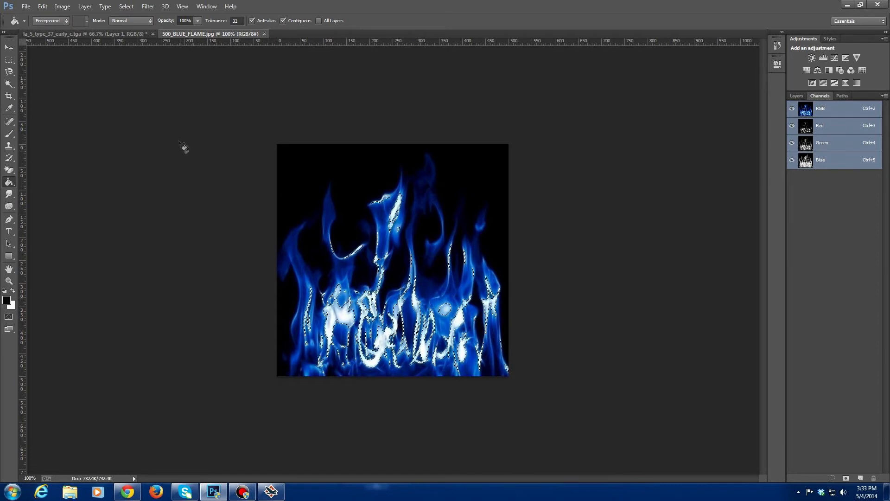
{"action": "left_click", "coordinate": [79, 34]}
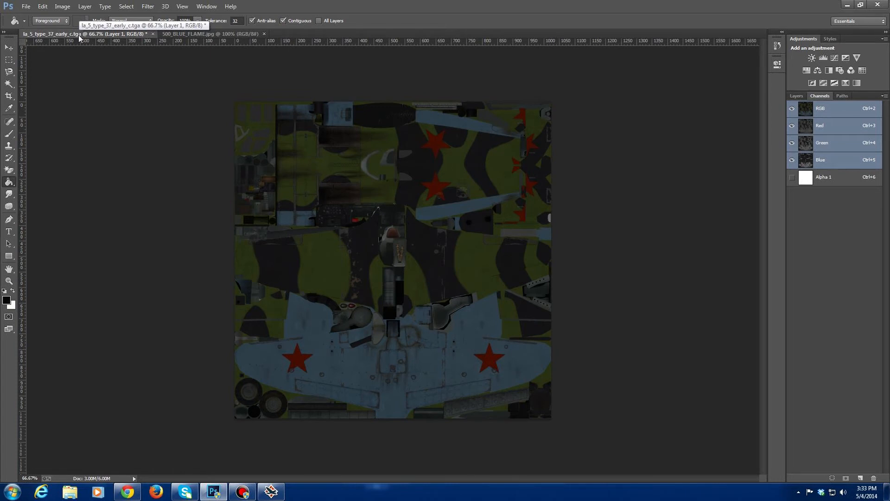
{"action": "key", "text": "ctrl+v"}
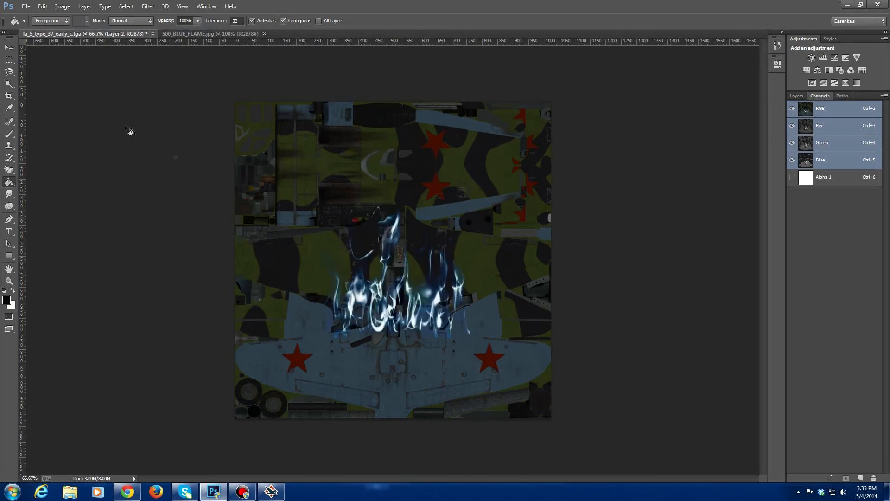
Rotate the pasted flames to about 90° and move them over the front of the fuselage section in the texture's upper part.
{"action": "left_click", "coordinate": [9, 48]}
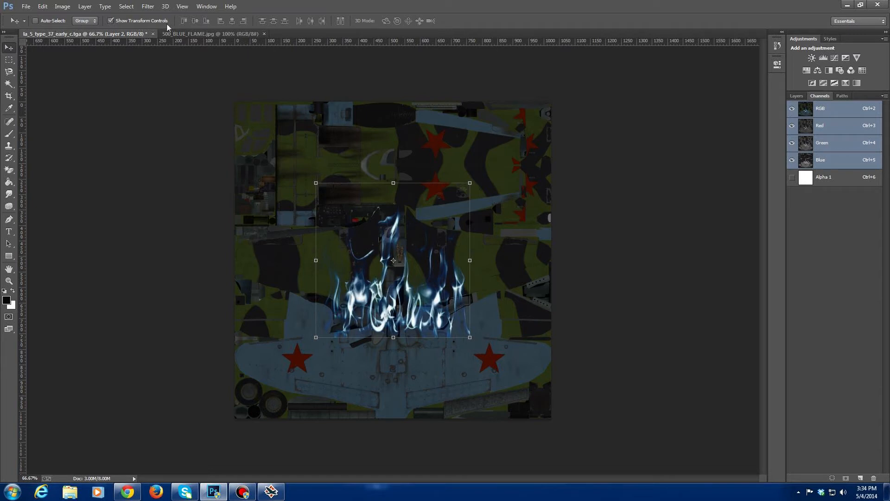
{"action": "left_click", "coordinate": [309, 177]}
{"action": "left_click_drag", "start_coordinate": [309, 177], "coordinate": [475, 341]}
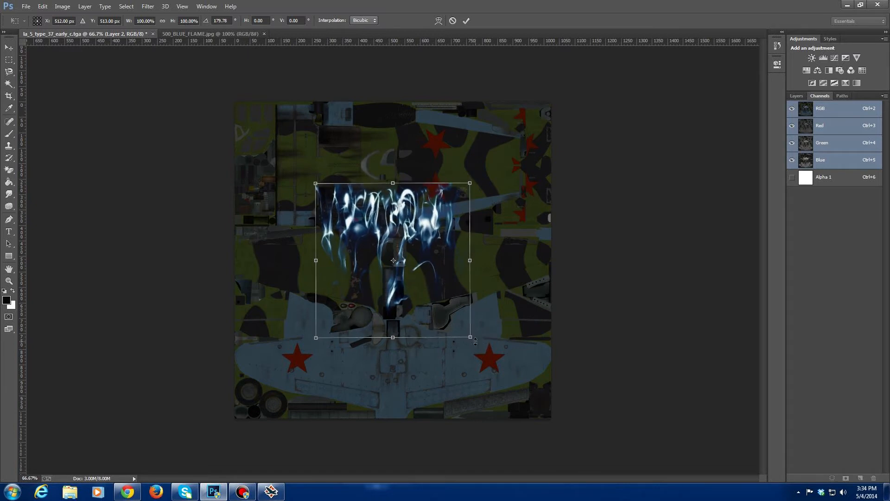
{"action": "left_click_drag", "start_coordinate": [476, 341], "coordinate": [497, 162]}
{"action": "left_click_drag", "start_coordinate": [349, 267], "coordinate": [305, 171]}
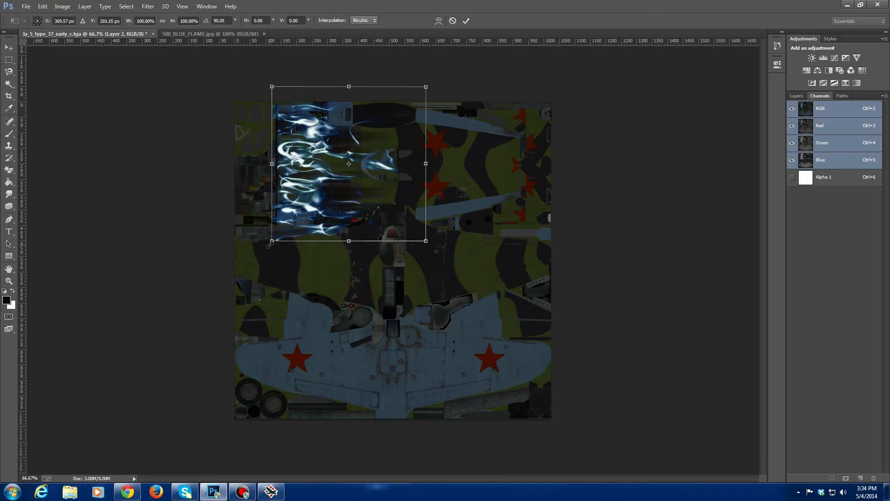
Scale the fuselage flames to about 71.8% width and 102.3% height, fit them to the fuselage's front edge, and apply the transformation.
{"action": "left_click_drag", "start_coordinate": [268, 246], "coordinate": [281, 228]}
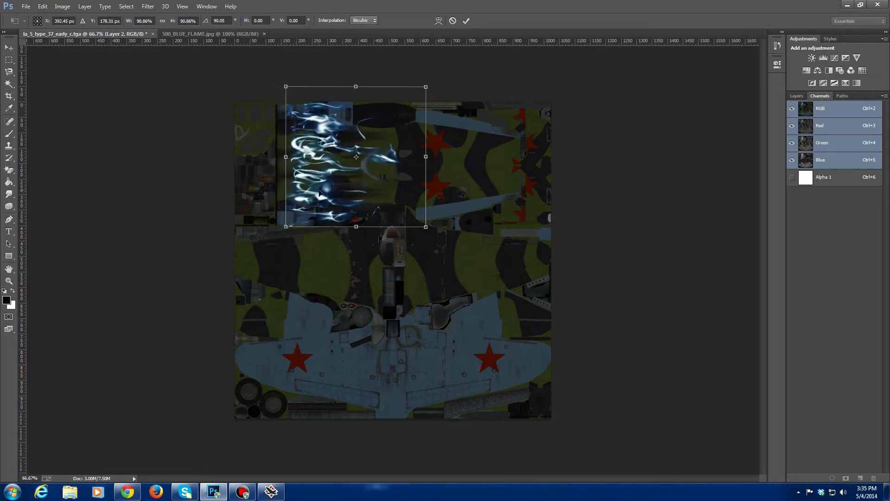
{"action": "left_click_drag", "start_coordinate": [319, 192], "coordinate": [308, 192]}
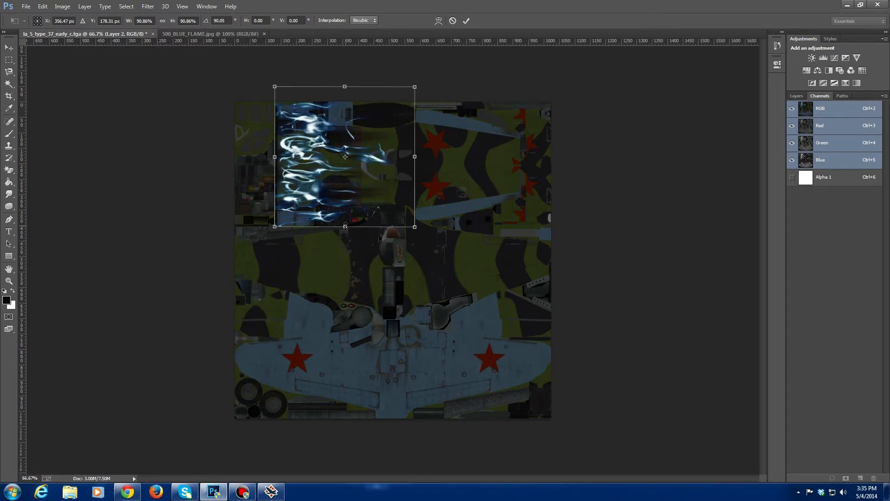
{"action": "left_click_drag", "start_coordinate": [345, 226], "coordinate": [349, 213]}
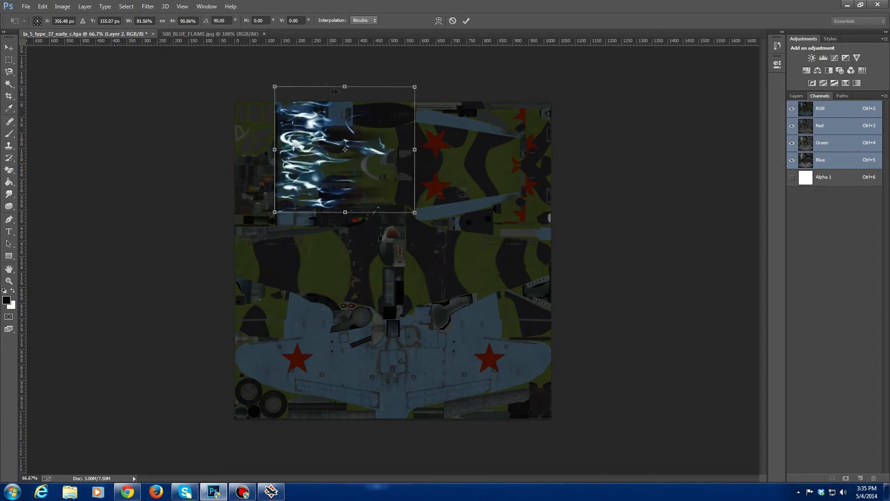
{"action": "left_click_drag", "start_coordinate": [345, 86], "coordinate": [345, 100]}
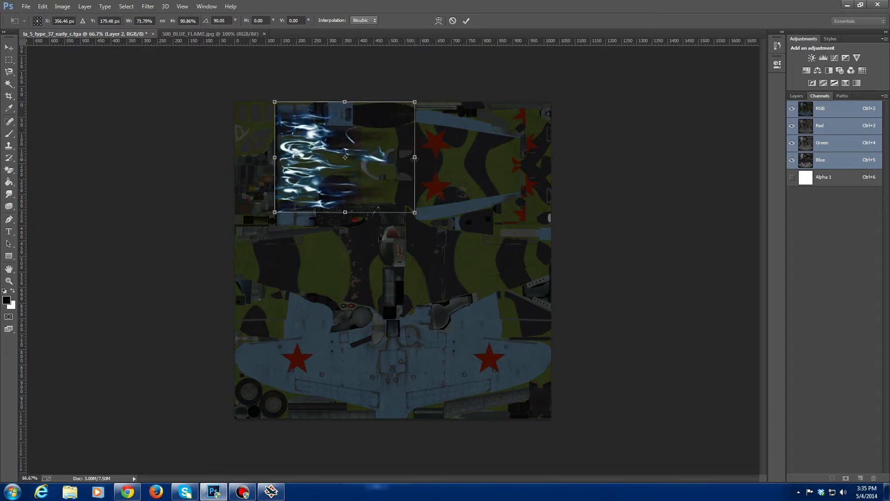
{"action": "left_click_drag", "start_coordinate": [414, 157], "coordinate": [432, 156]}
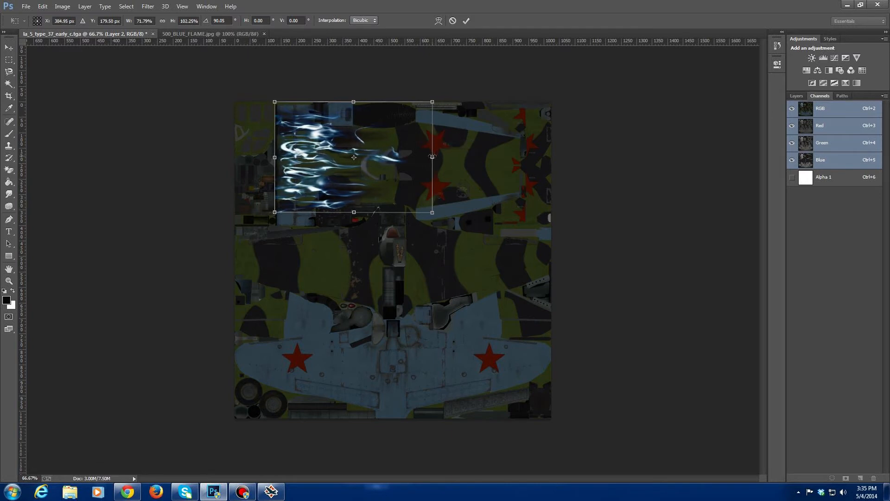
{"action": "left_click", "coordinate": [11, 48]}
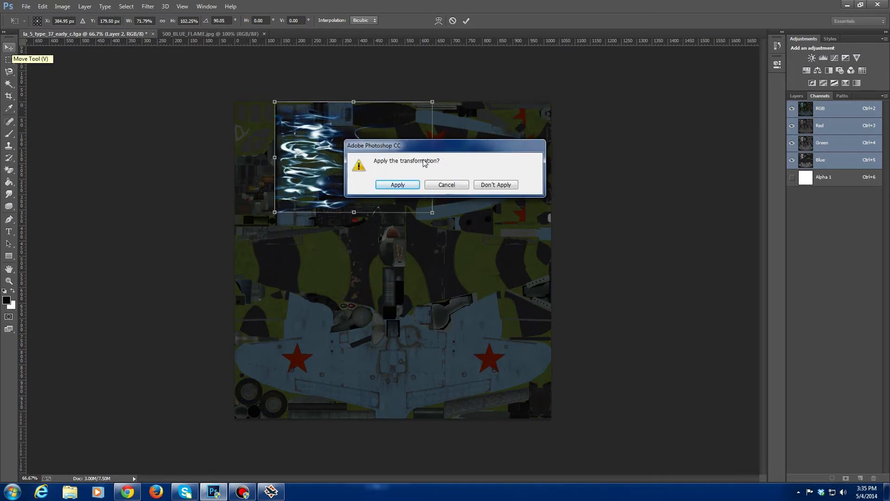
{"action": "left_click", "coordinate": [398, 184]}
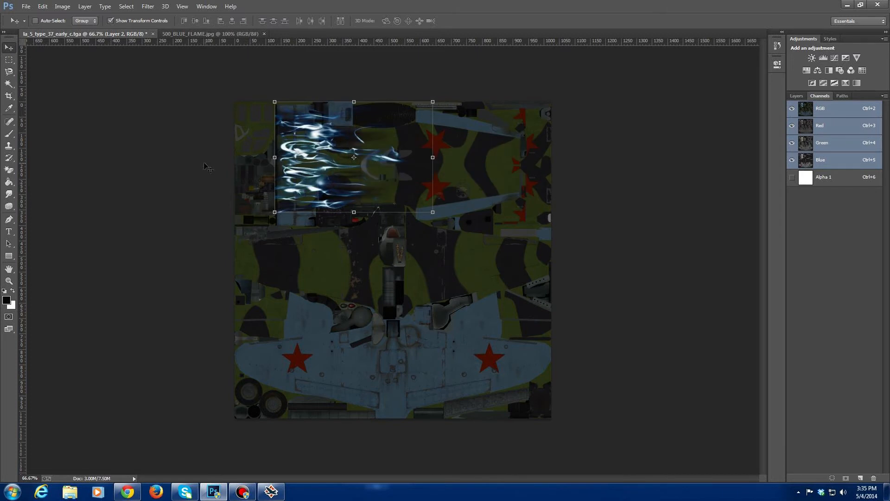
Paste a second flame copy, rotate it to about 172°, scale it to about 73%, and place it along the camouflaged left wing's inner leading edge.
{"action": "left_click", "coordinate": [797, 96]}
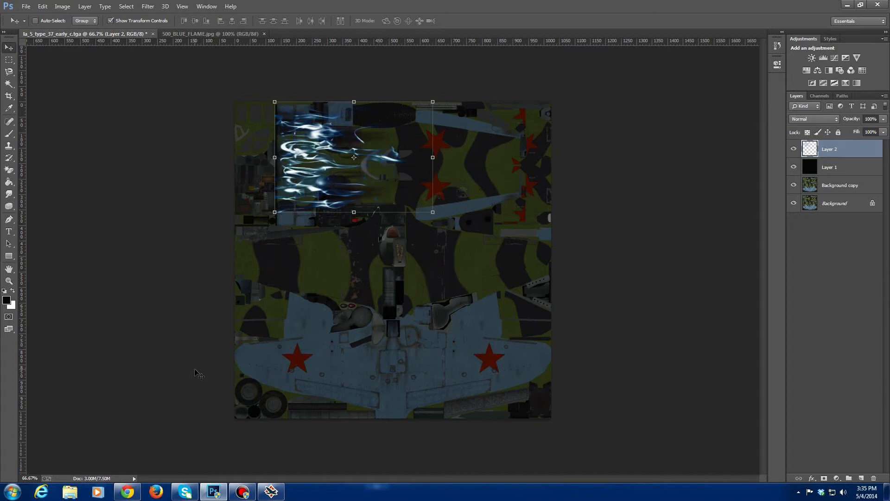
{"action": "key", "text": "ctrl+v"}
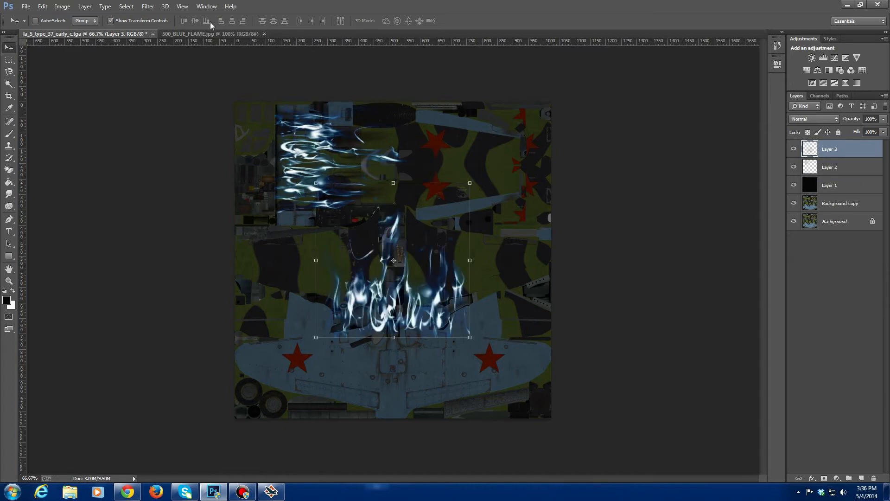
{"action": "left_click", "coordinate": [204, 34]}
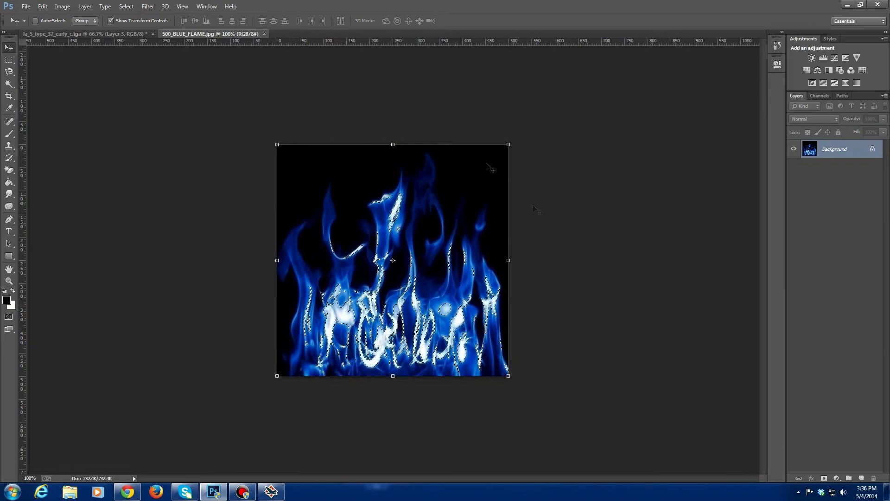
{"action": "left_click", "coordinate": [92, 34]}
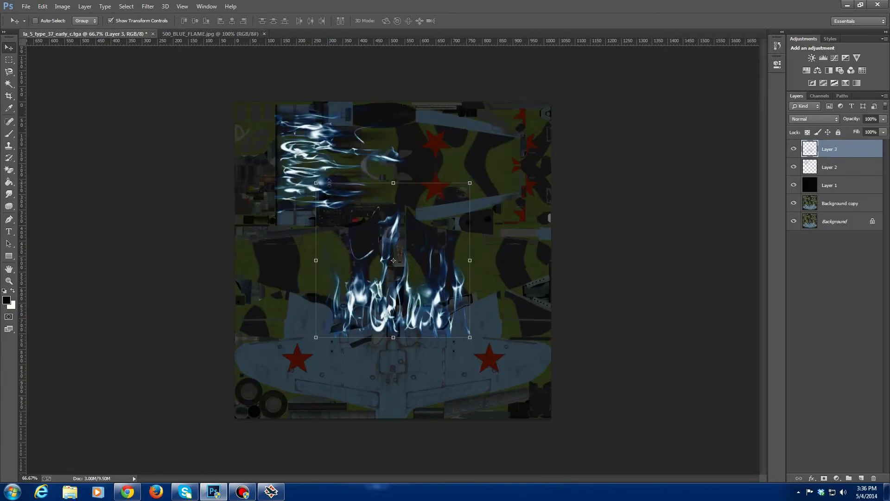
{"action": "left_click_drag", "start_coordinate": [316, 182], "coordinate": [501, 329]}
{"action": "left_click_drag", "start_coordinate": [498, 332], "coordinate": [494, 339]}
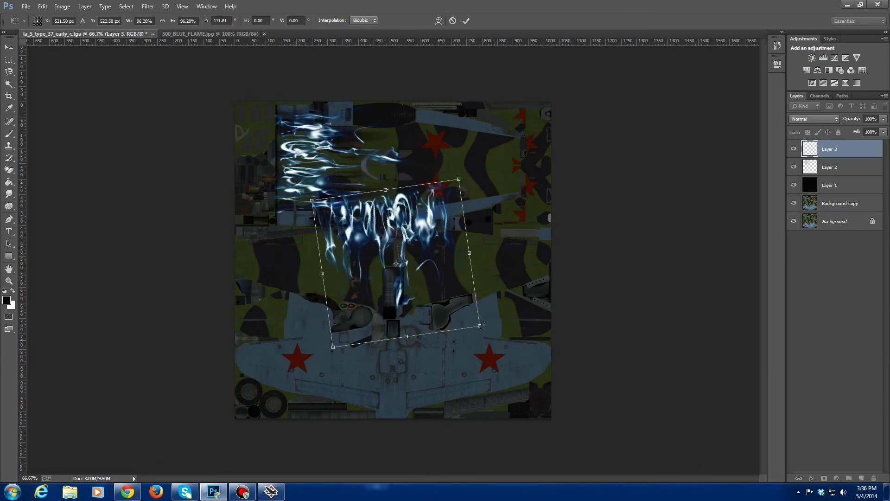
{"action": "left_click_drag", "start_coordinate": [458, 176], "coordinate": [440, 225]}
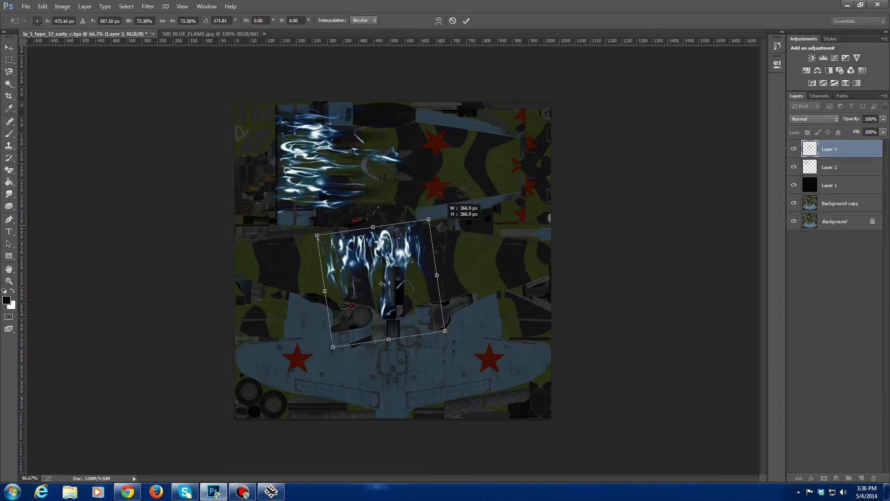
{"action": "left_click_drag", "start_coordinate": [385, 246], "coordinate": [336, 238]}
{"action": "key", "text": "ctrl+z"}
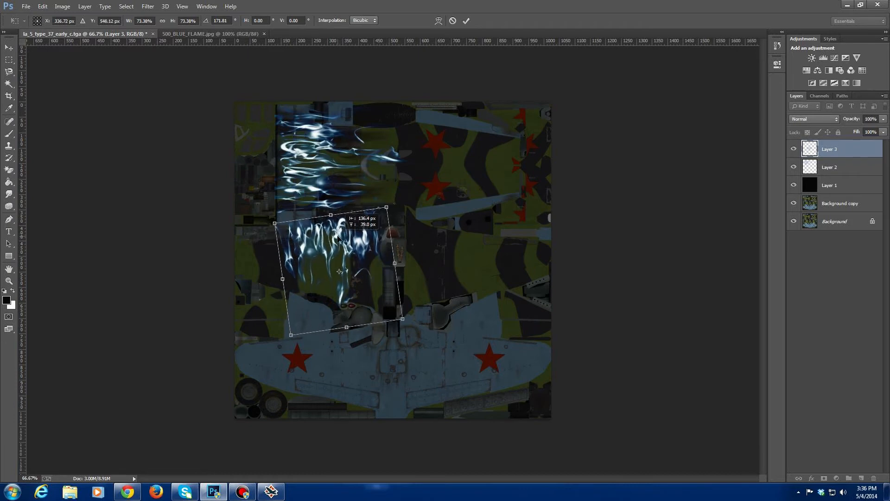
{"action": "left_click", "coordinate": [8, 47]}
{"action": "left_click", "coordinate": [410, 184]}
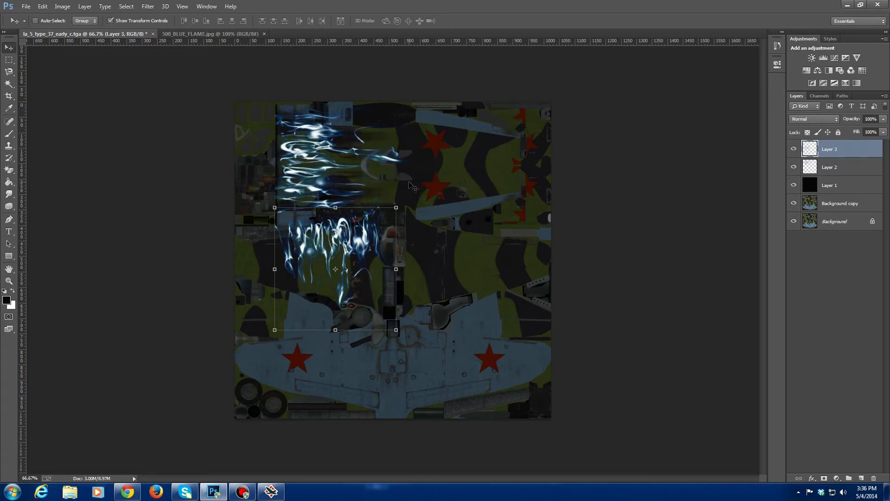
Paste a third flame copy, rotate it to about 172°, scale it to about 48%, and place it along the camouflaged left wing's outer leading edge.
{"action": "key", "text": "ctrl+v"}
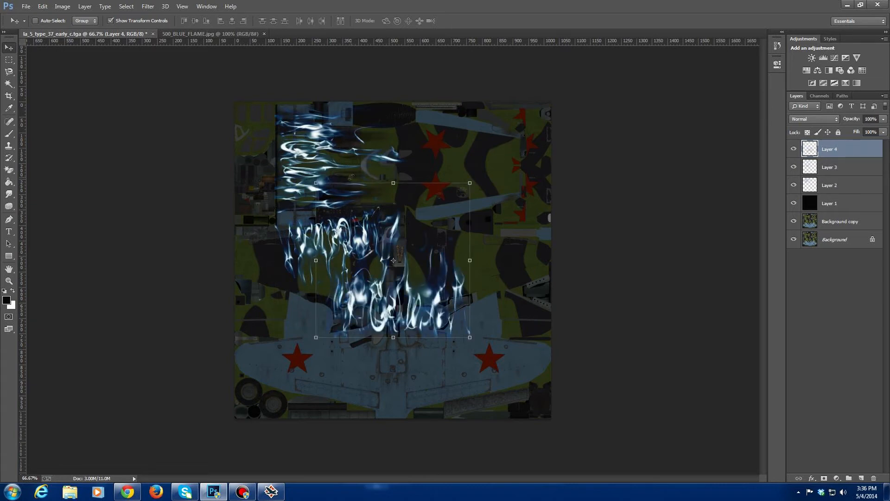
{"action": "left_click_drag", "start_coordinate": [316, 182], "coordinate": [500, 344]}
{"action": "left_click_drag", "start_coordinate": [403, 234], "coordinate": [297, 243]}
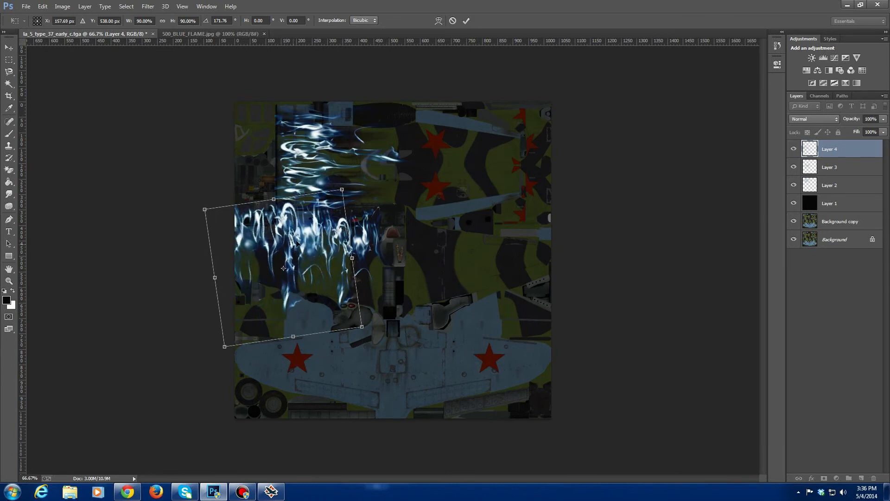
{"action": "left_click_drag", "start_coordinate": [341, 188], "coordinate": [313, 235]}
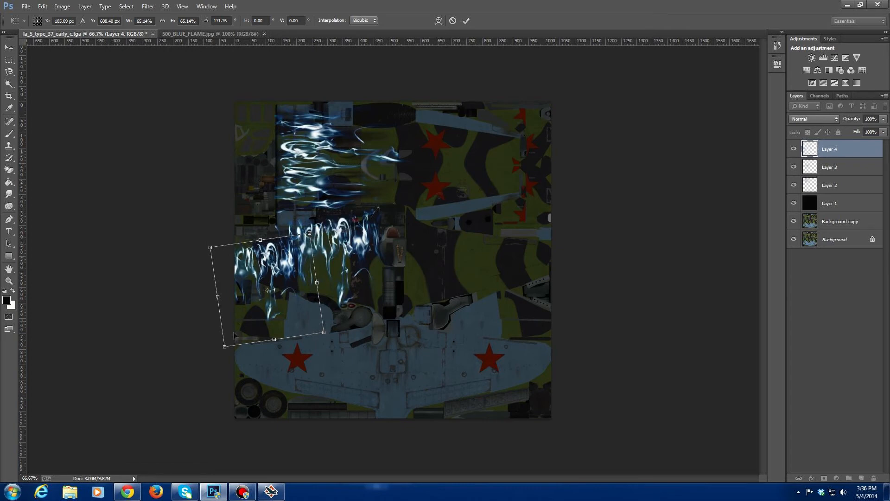
{"action": "left_click_drag", "start_coordinate": [223, 347], "coordinate": [251, 278]}
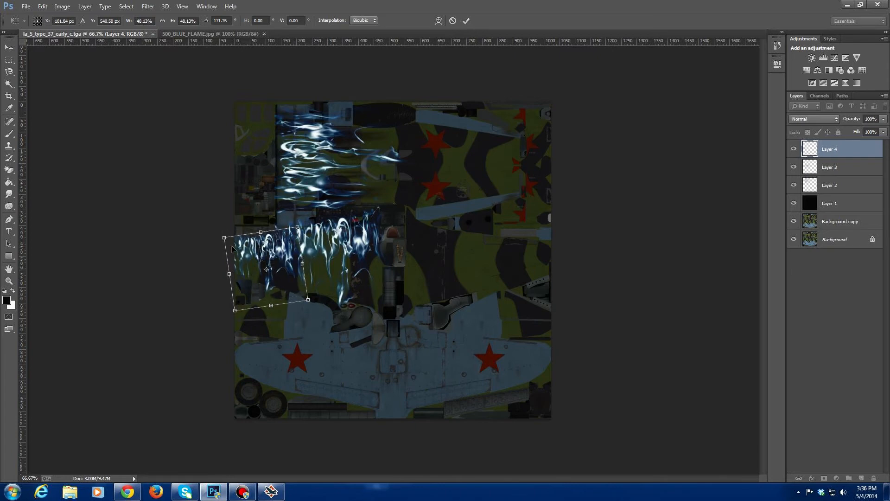
{"action": "left_click", "coordinate": [8, 48]}
{"action": "left_click", "coordinate": [379, 184]}
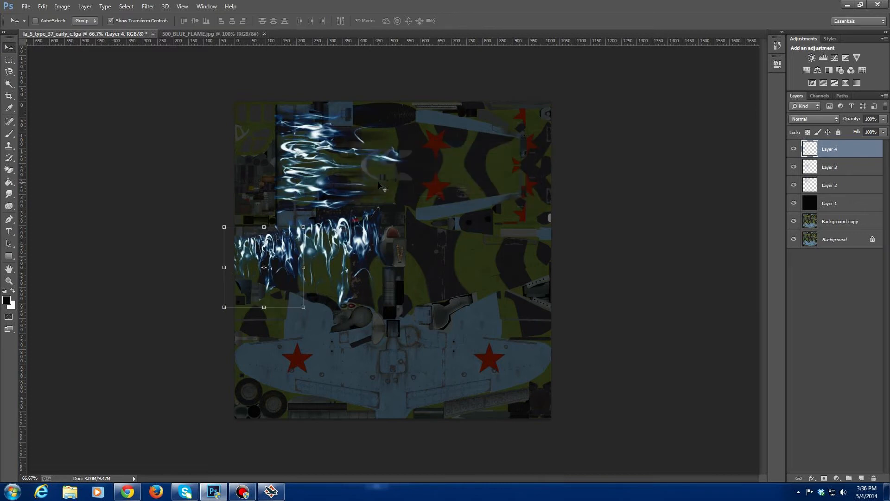
Paste a fourth flame copy, rotate it to about -174°, scale it to about 73%, and place it along the camouflaged right wing's inner leading edge.
{"action": "key", "text": "ctrl+v"}
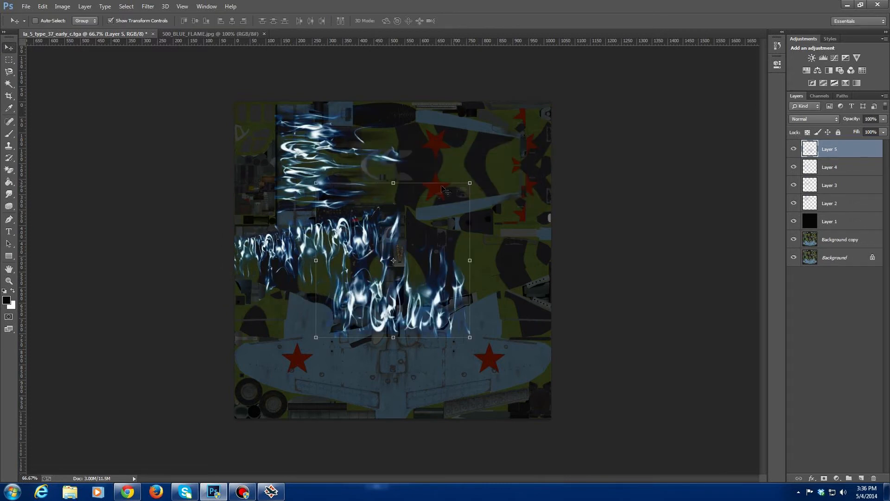
{"action": "left_click_drag", "start_coordinate": [322, 177], "coordinate": [461, 347]}
{"action": "left_click_drag", "start_coordinate": [359, 227], "coordinate": [412, 229]}
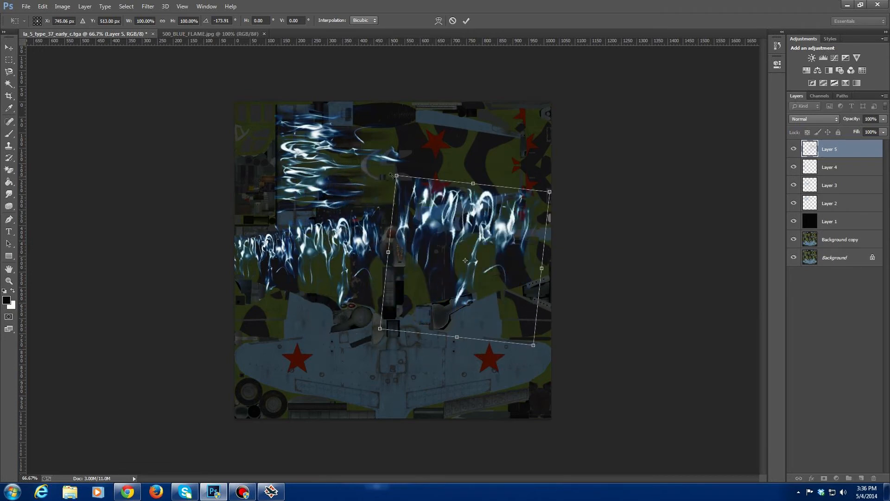
{"action": "left_click_drag", "start_coordinate": [394, 173], "coordinate": [428, 225]}
{"action": "left_click_drag", "start_coordinate": [438, 261], "coordinate": [397, 242]}
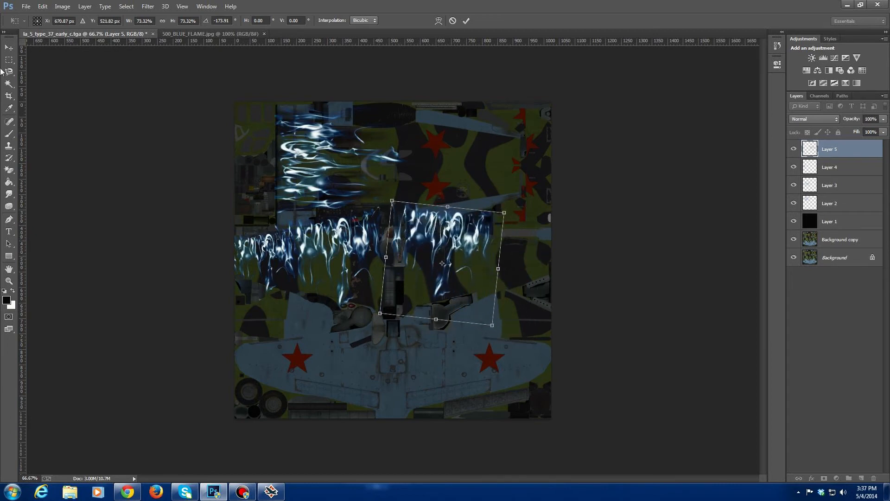
{"action": "left_click", "coordinate": [9, 48]}
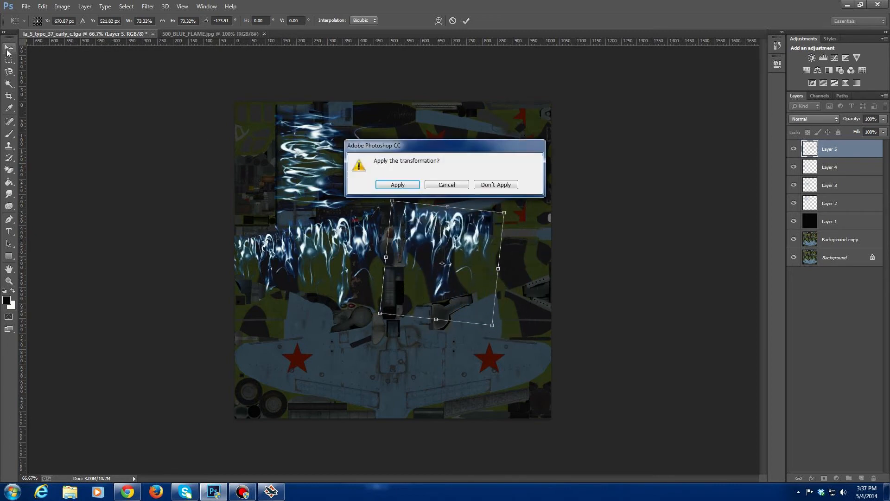
{"action": "left_click", "coordinate": [389, 185]}
Paste a fifth flame copy, rotate it to about -170°, scale it to about 62%, and place it along the camouflaged right wing's outer leading edge.
{"action": "key", "text": "ctrl+v"}
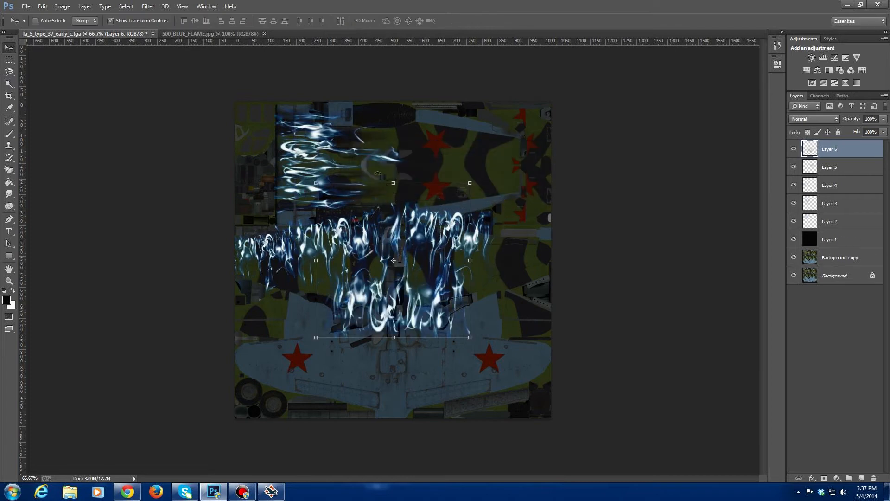
{"action": "left_click_drag", "start_coordinate": [316, 183], "coordinate": [500, 371]}
{"action": "left_click_drag", "start_coordinate": [423, 265], "coordinate": [513, 246]}
{"action": "mouse_move", "coordinate": [470, 224]}
{"action": "left_mouse_down"}
{"action": "mouse_move", "coordinate": [460, 212]}
{"action": "mouse_move", "coordinate": [473, 209]}
{"action": "left_mouse_up"}
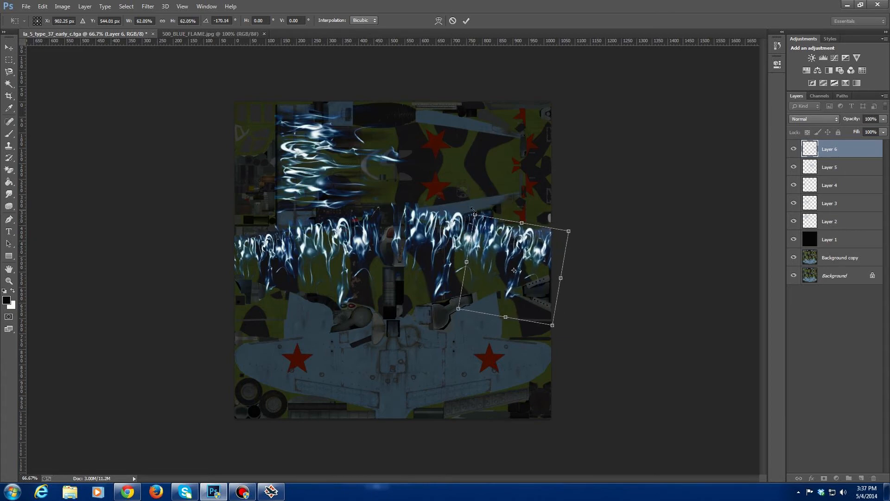
{"action": "left_click", "coordinate": [9, 47]}
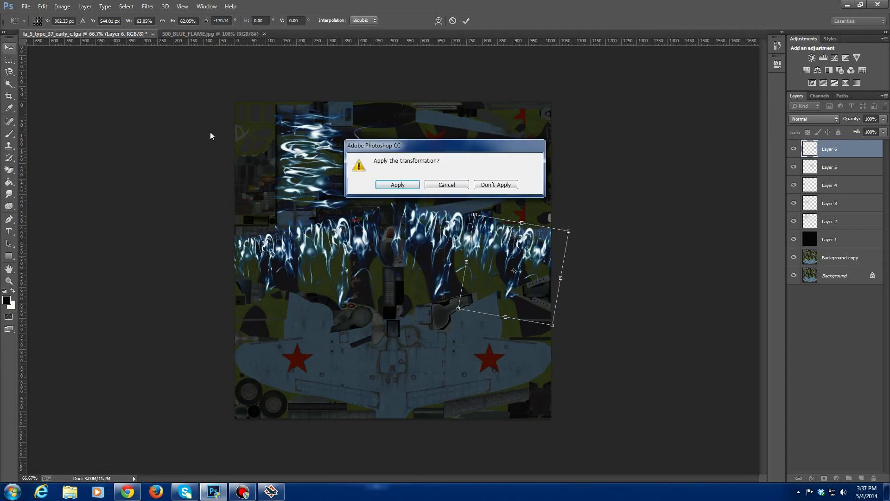
{"action": "left_click", "coordinate": [395, 185]}
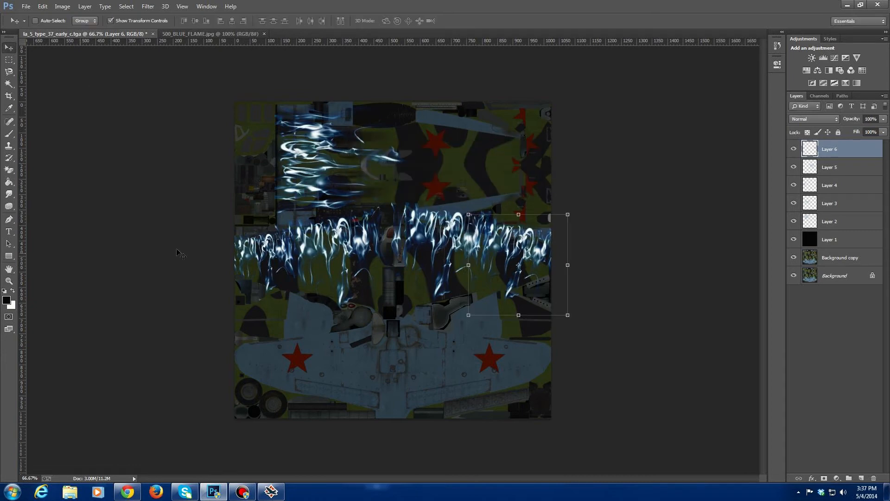
Erase the flame overspill beyond the right wing's leading edge on Layers 6 and 5 with a soft 34 px eraser at 77% opacity.
{"action": "right_click", "coordinate": [9, 170]}
{"action": "left_click", "coordinate": [33, 172]}
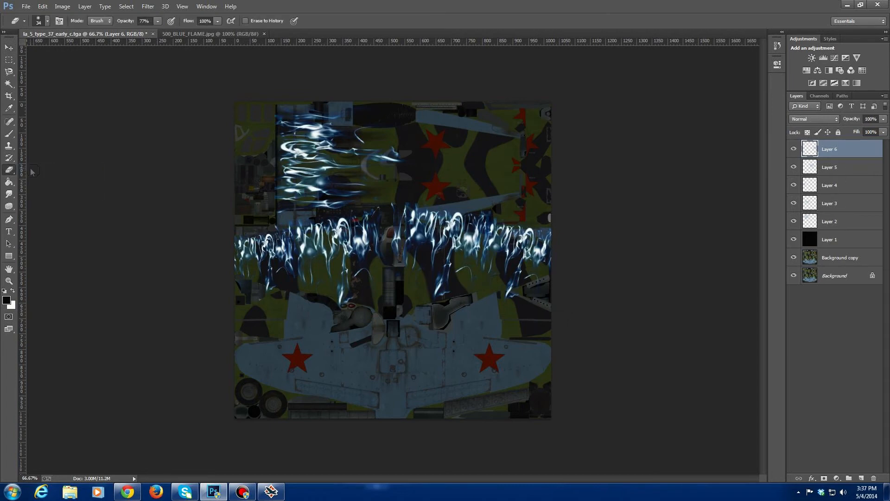
{"action": "left_click", "coordinate": [48, 21]}
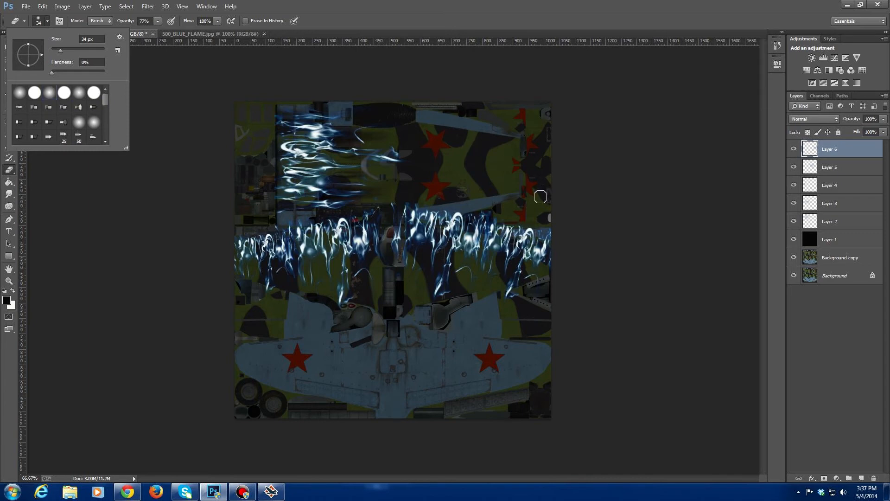
{"action": "left_click", "coordinate": [550, 233]}
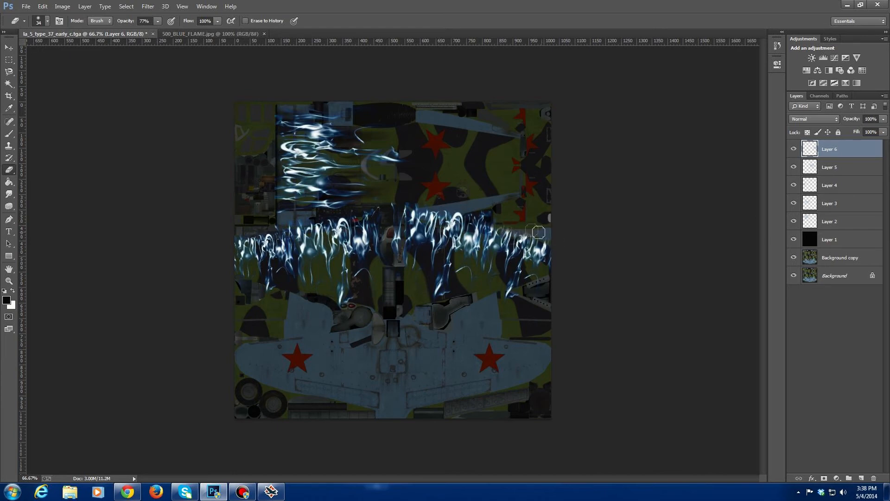
{"action": "left_click", "coordinate": [834, 172]}
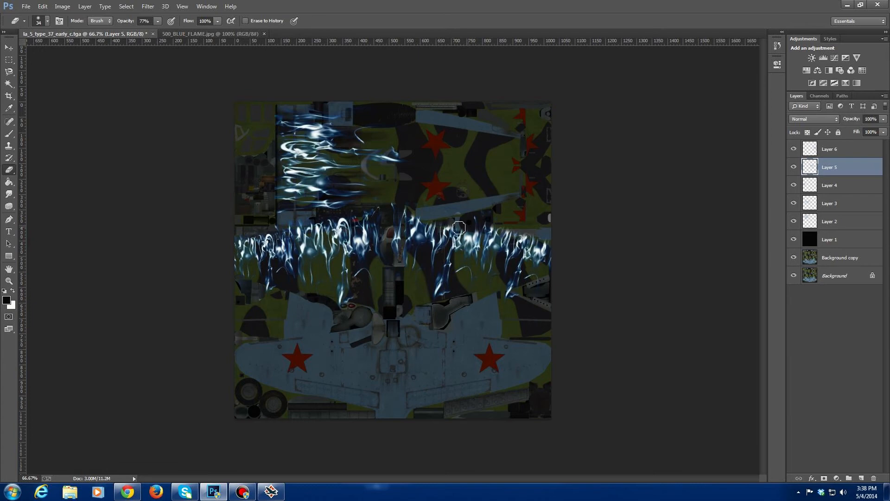
{"action": "left_click", "coordinate": [830, 150]}
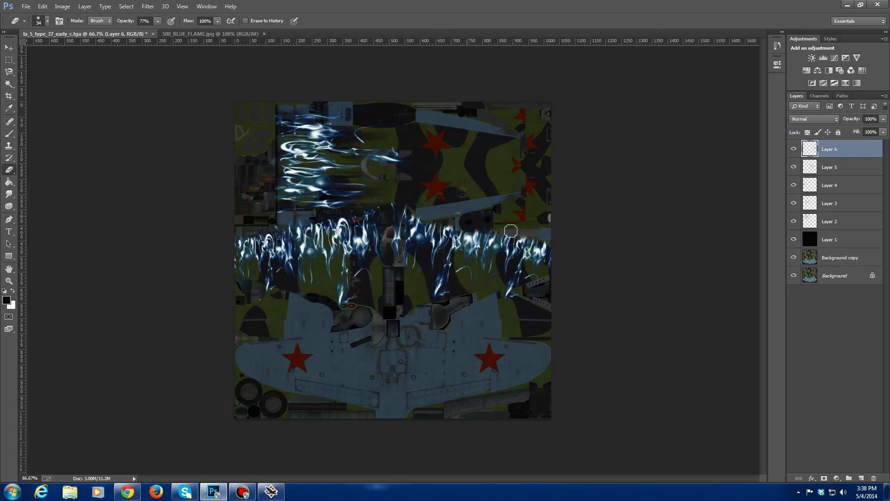
{"action": "left_click", "coordinate": [830, 166]}
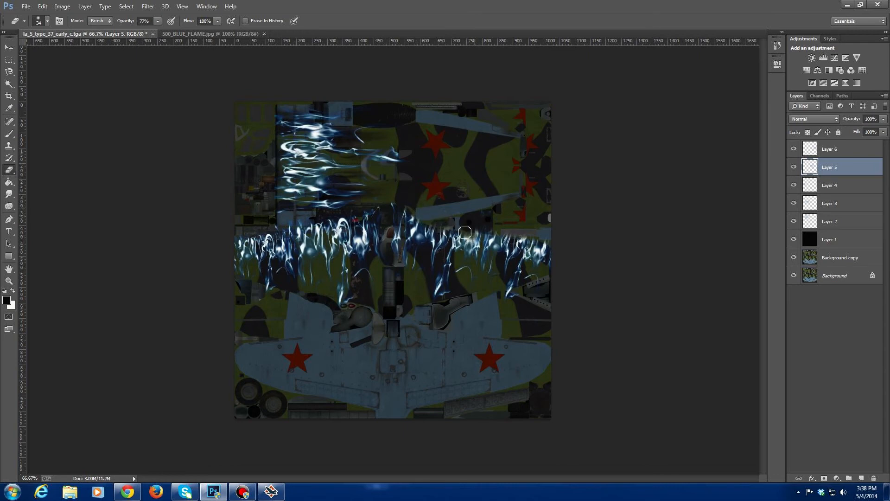
Erase the flame overspill beyond the left wing's leading edge on Layers 4 and 3, and make Layer 2 active.
{"action": "left_click", "coordinate": [830, 188]}
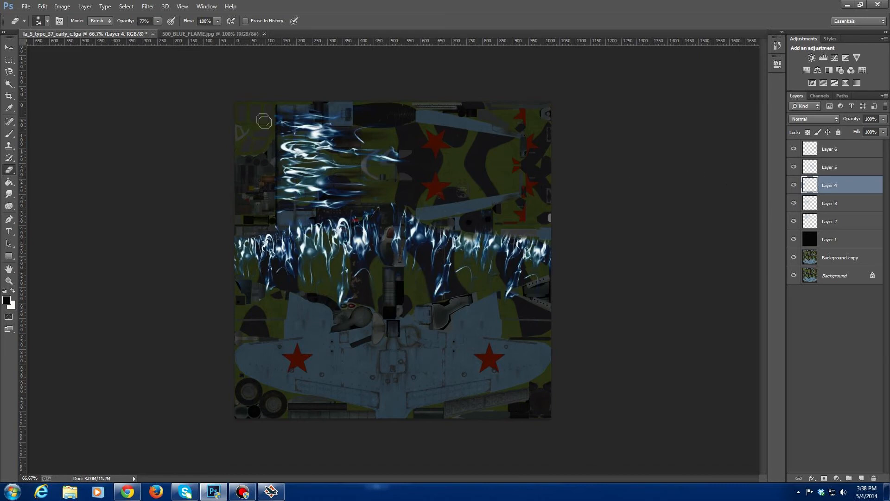
{"action": "left_click", "coordinate": [826, 204]}
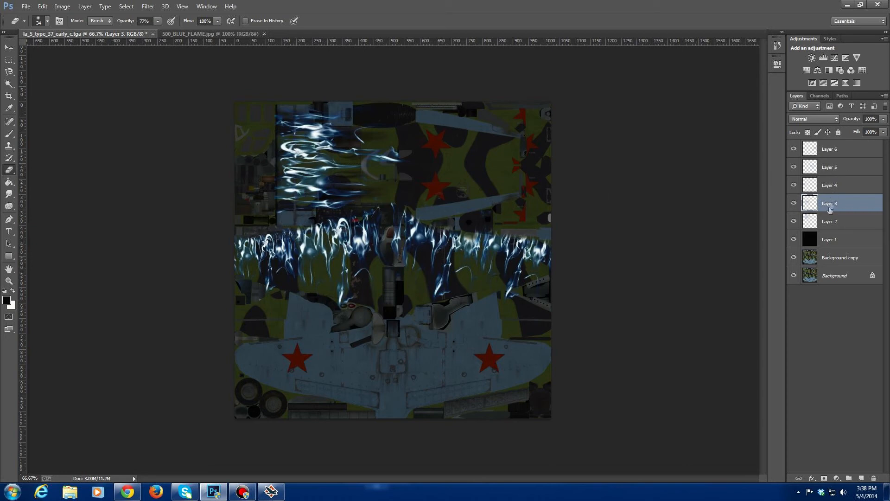
{"action": "left_click", "coordinate": [829, 221]}
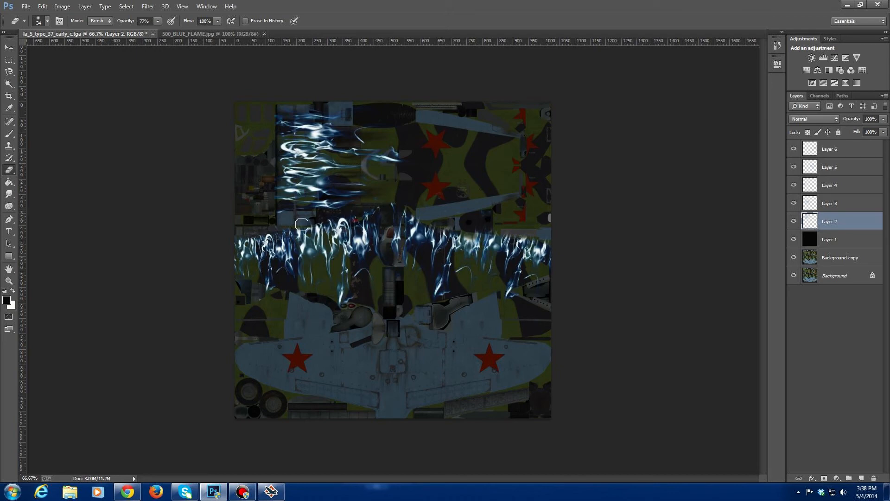
Set the opacity of the black darkening layer, Layer 1, to 94%.
{"action": "left_click", "coordinate": [852, 239]}
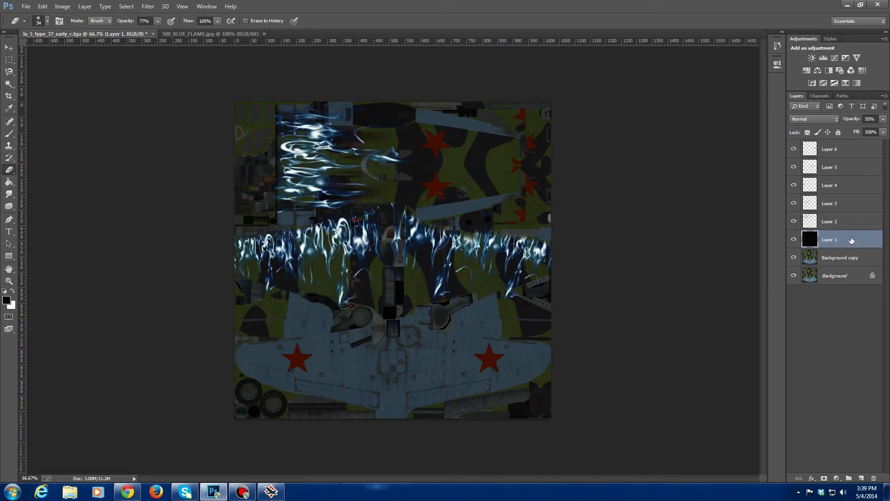
{"action": "left_click", "coordinate": [884, 119]}
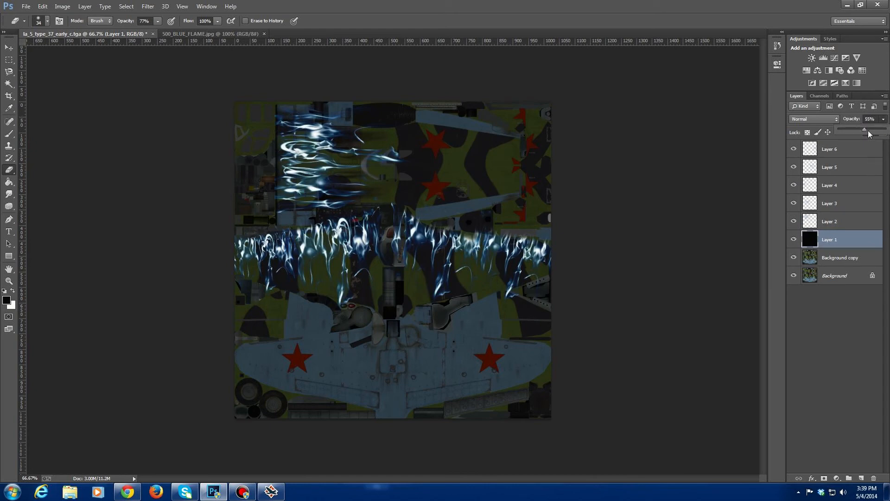
{"action": "left_click_drag", "start_coordinate": [881, 133], "coordinate": [883, 132]}
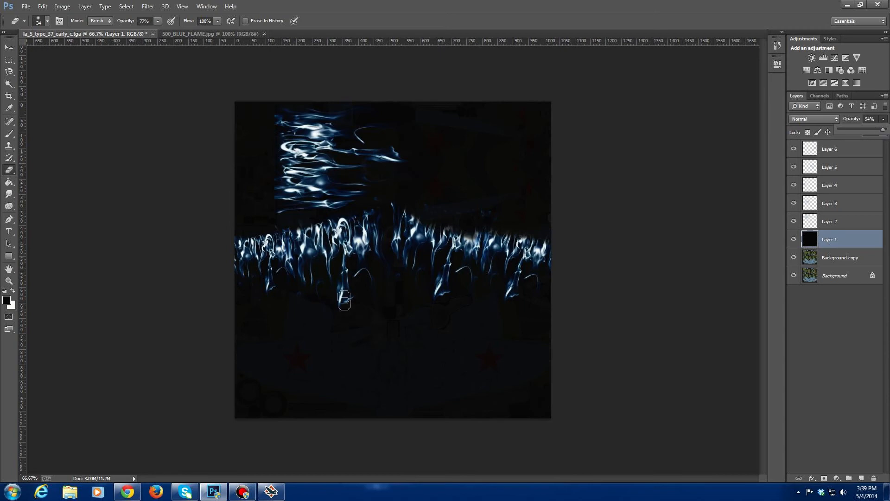
Go through flame Layers 2 to 5 and touch up stray flame edges with a harder 34 px eraser.
{"action": "left_click", "coordinate": [822, 221]}
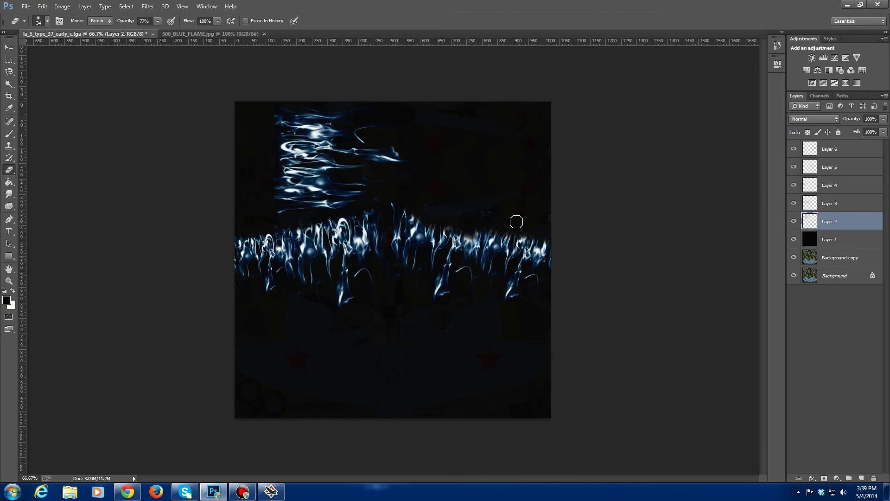
{"action": "left_click", "coordinate": [826, 202]}
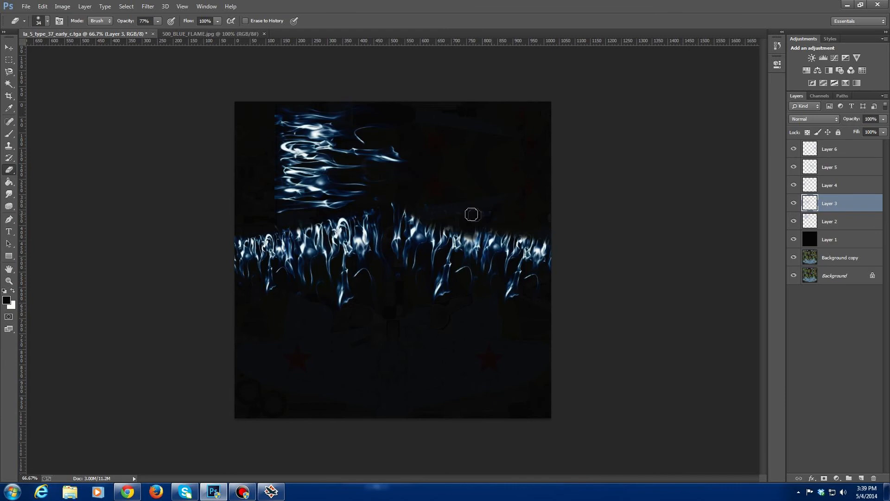
{"action": "left_click", "coordinate": [47, 22]}
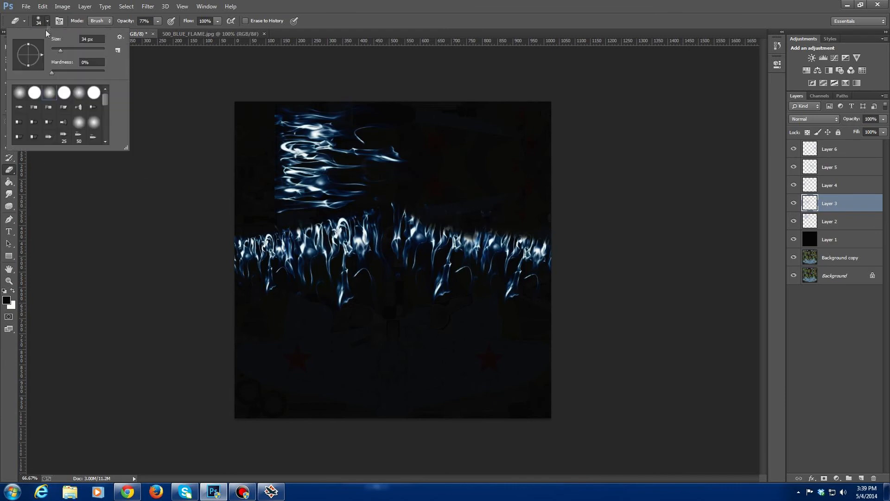
{"action": "left_click", "coordinate": [432, 186]}
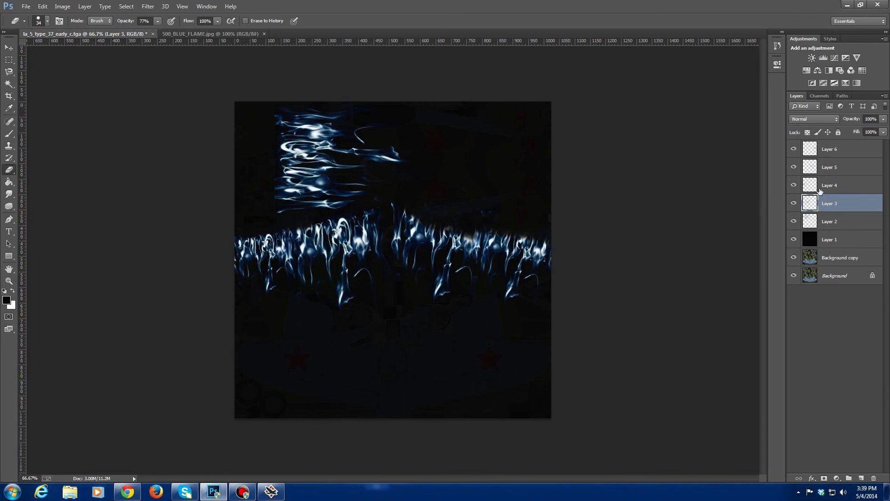
{"action": "left_click", "coordinate": [819, 190]}
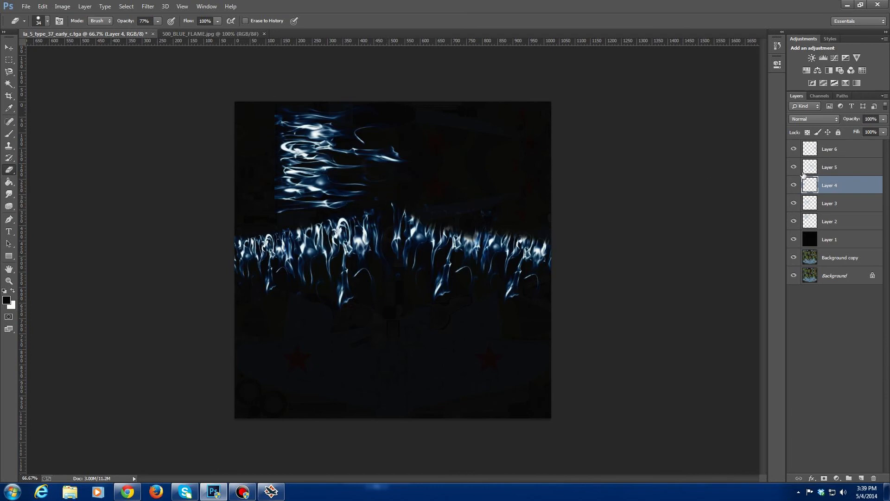
{"action": "left_click", "coordinate": [803, 170]}
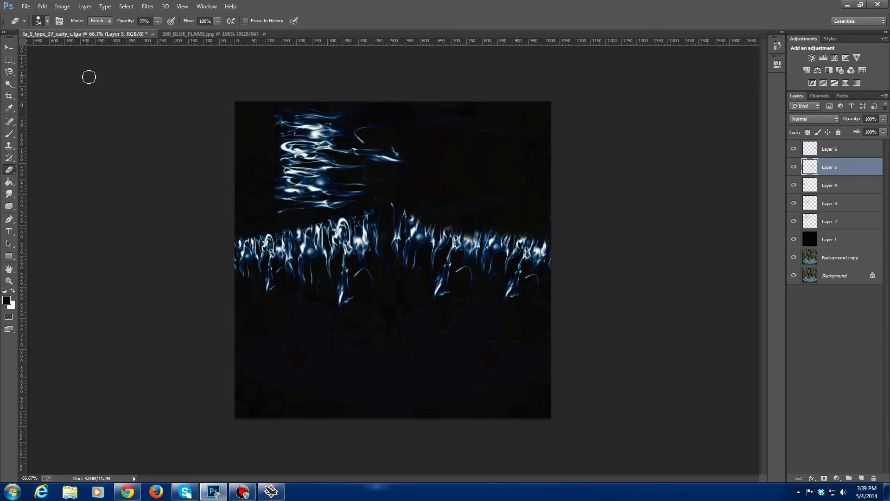
Save the texture as a 32 bits/pixel Targa file named la_5_type_37_early_c in template_la-5_type37_early, replacing the existing file.
{"action": "left_click", "coordinate": [23, 9]}
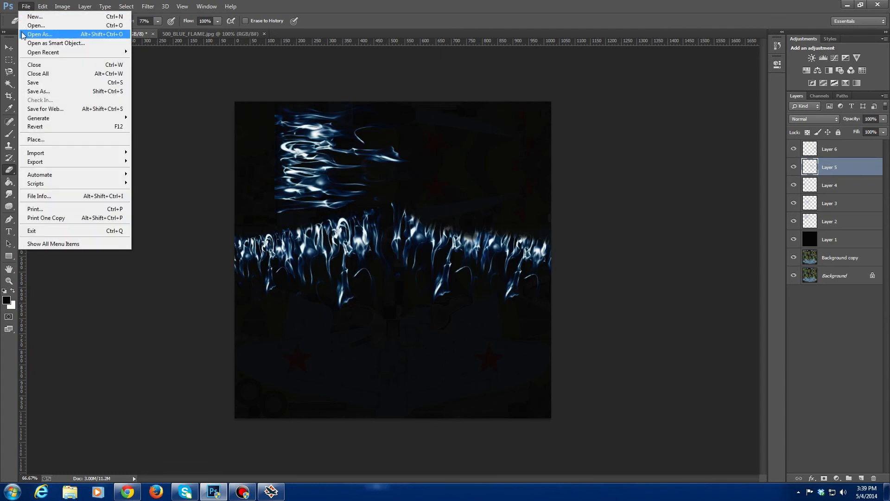
{"action": "left_click", "coordinate": [39, 92]}
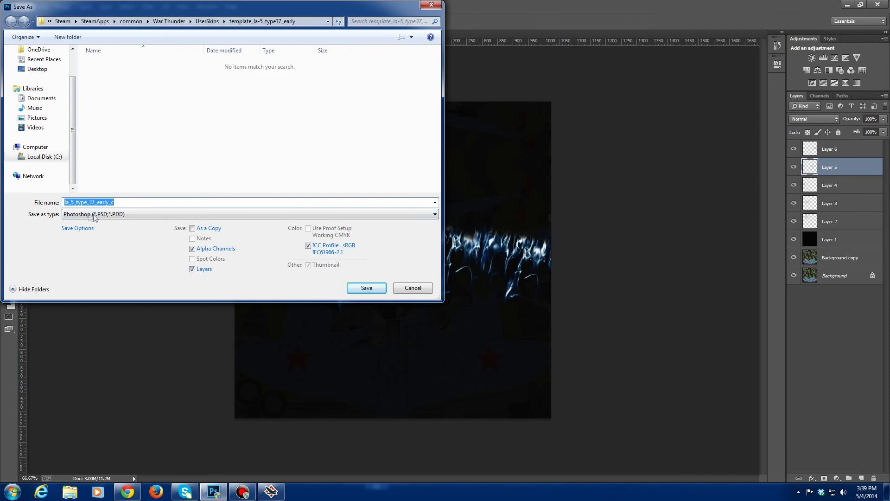
{"action": "left_click", "coordinate": [165, 217]}
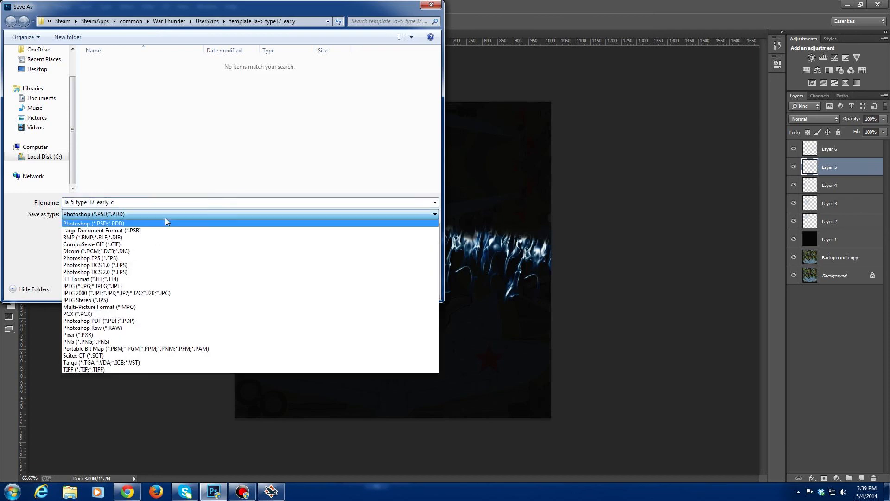
{"action": "left_click", "coordinate": [168, 363]}
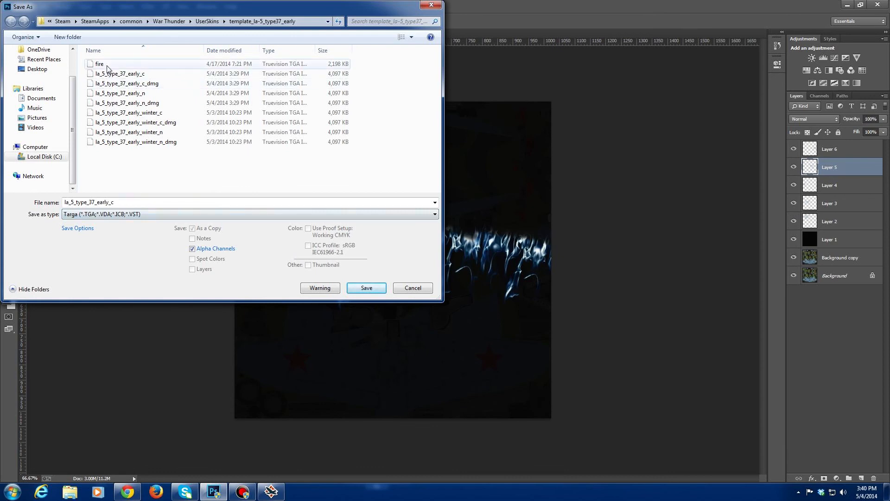
{"action": "left_click", "coordinate": [365, 288]}
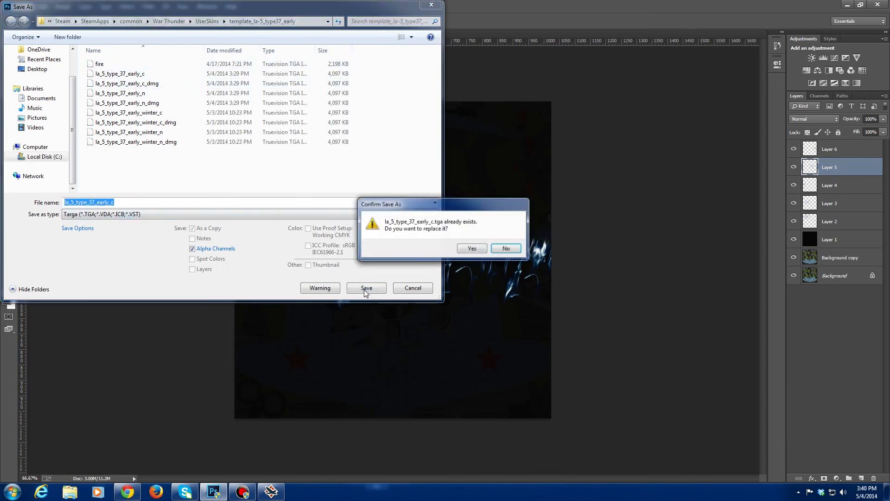
{"action": "left_click", "coordinate": [478, 250]}
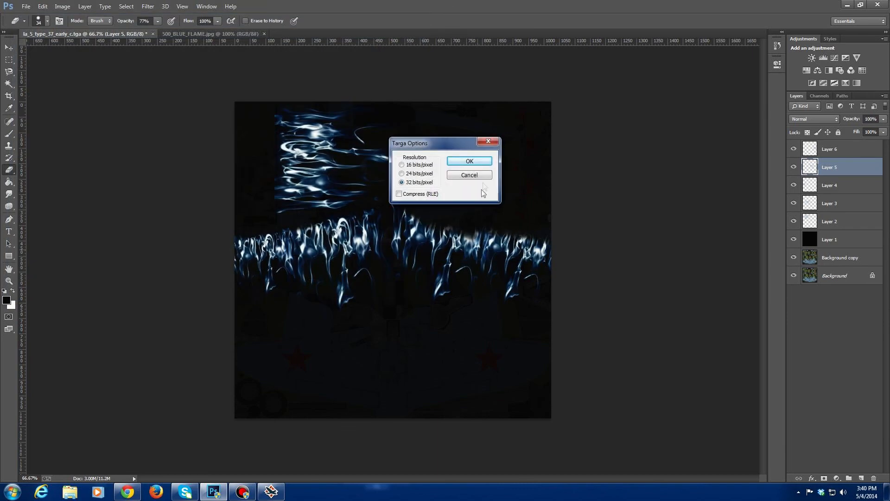
{"action": "left_click", "coordinate": [469, 161]}
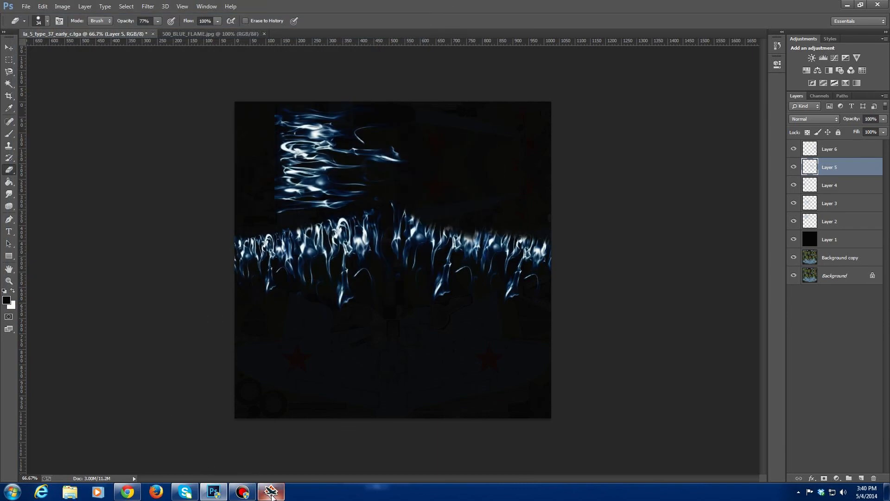
Switch to War Thunder, open the La-5's customization, reload the user skin template_la-5_type37_early, and inspect the aircraft from behind.
{"action": "left_click", "coordinate": [271, 493]}
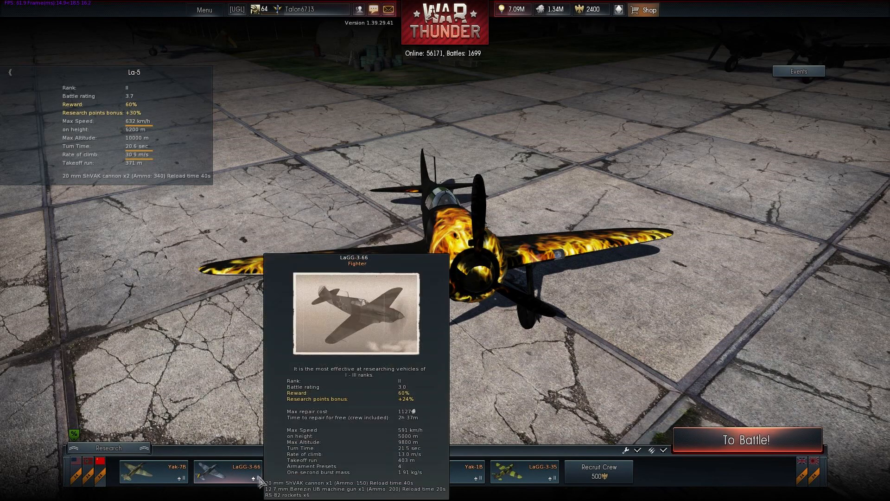
{"action": "left_click", "coordinate": [363, 472]}
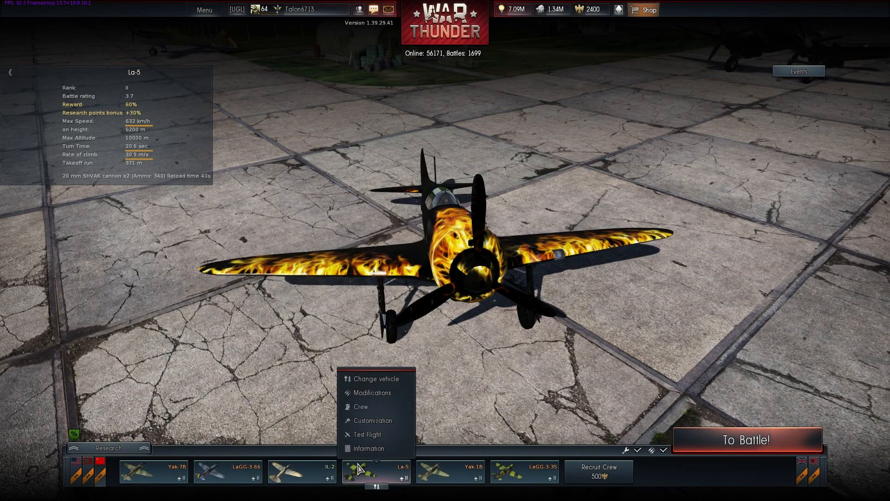
{"action": "left_click", "coordinate": [365, 422]}
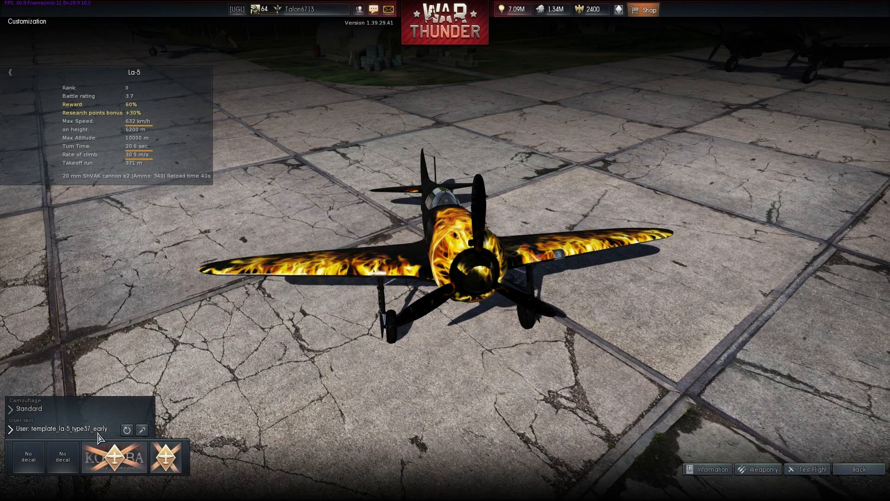
{"action": "left_click", "coordinate": [84, 429]}
{"action": "left_click", "coordinate": [83, 429]}
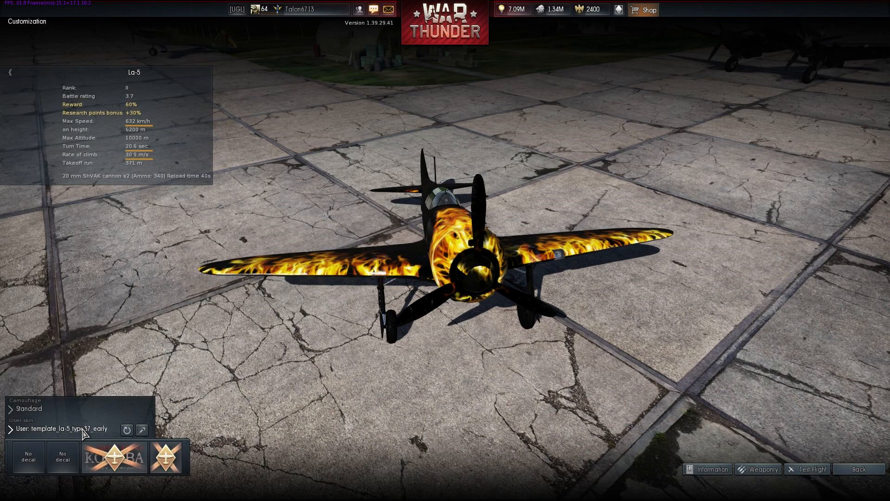
{"action": "left_click_drag", "start_coordinate": [186, 305], "coordinate": [341, 310]}
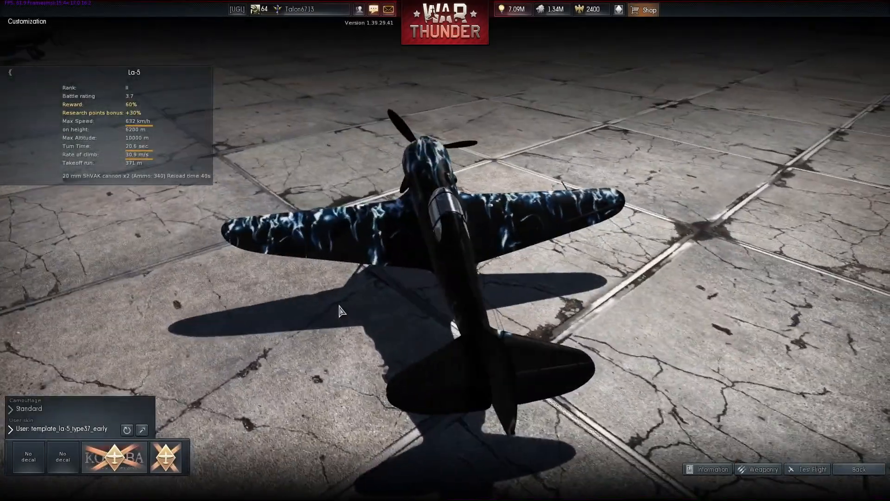